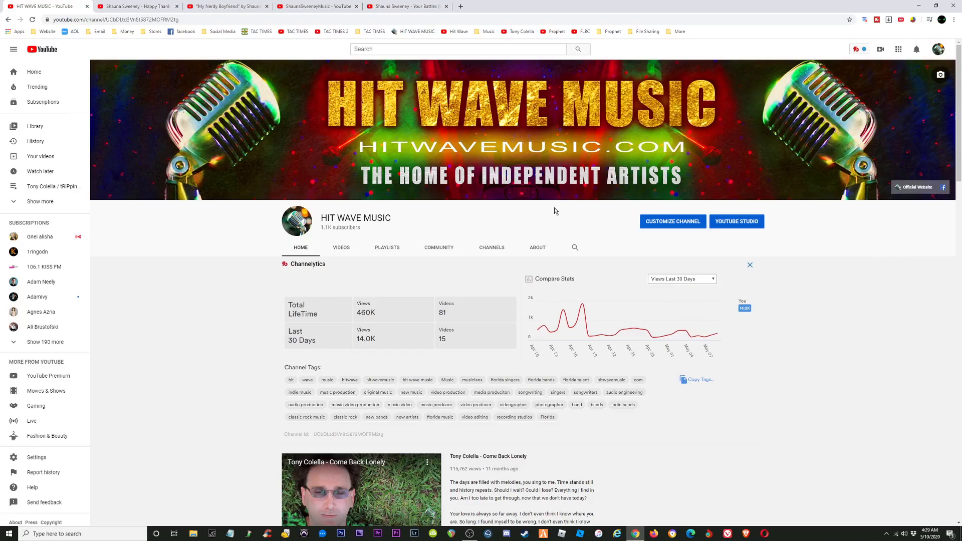
Open the end screen editor for the channel's "Live Stream - Acoustic Performance from Quarantine (4.8.2020)" video in YouTube Studio.
left_click(730, 223)
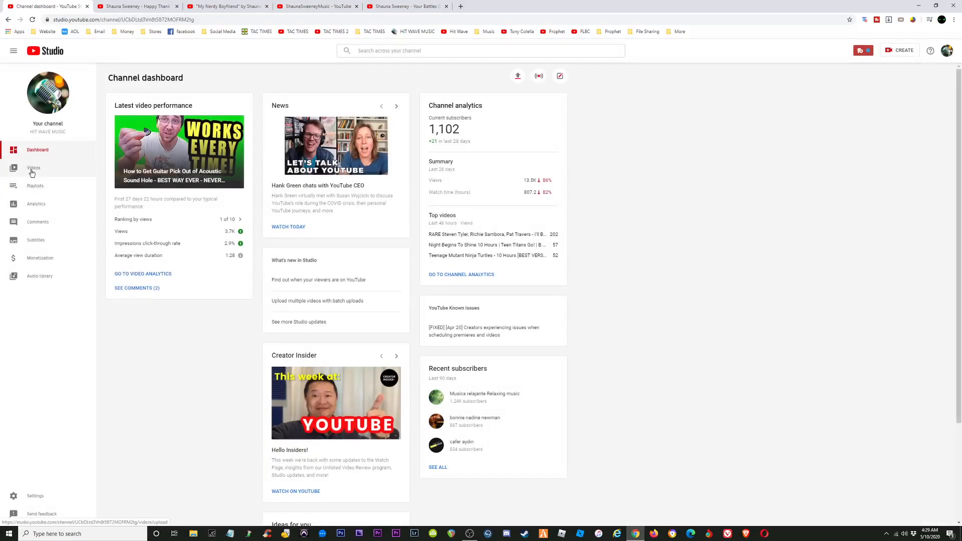
left_click(31, 171)
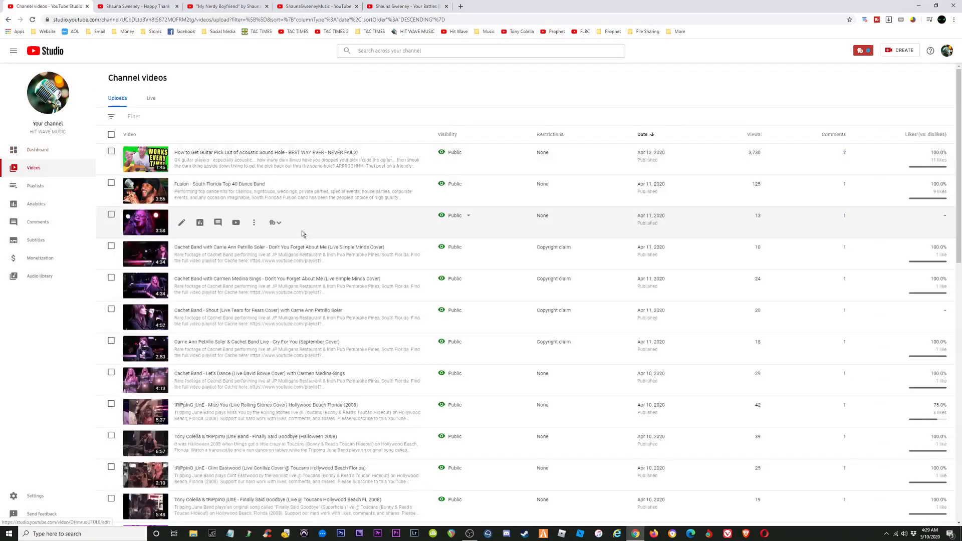
scroll(315, 236, "down", 15)
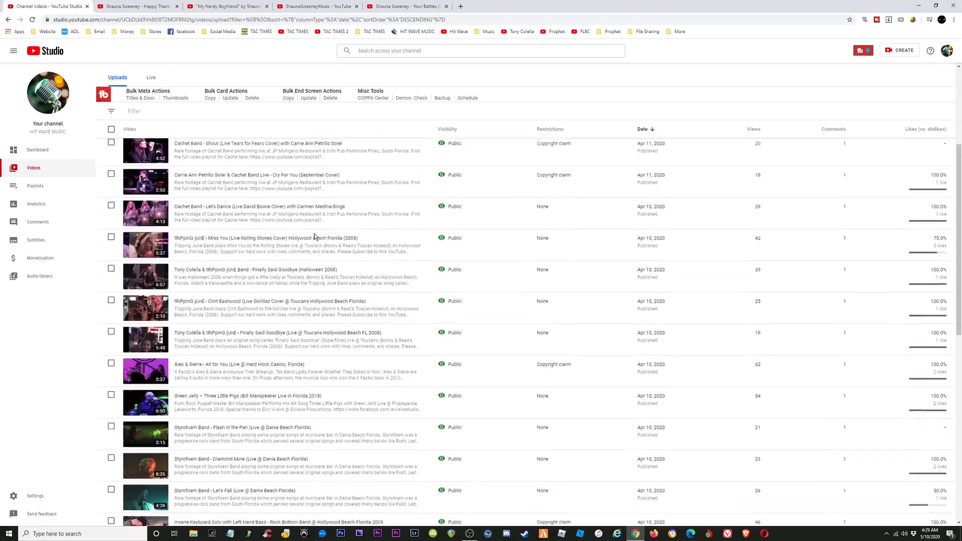
scroll(314, 237, "down", 2)
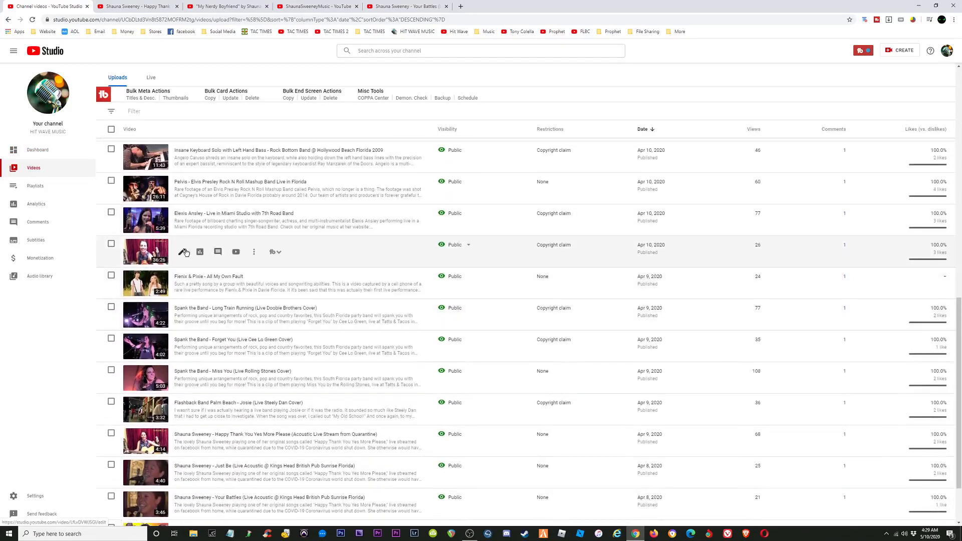
left_click(183, 253)
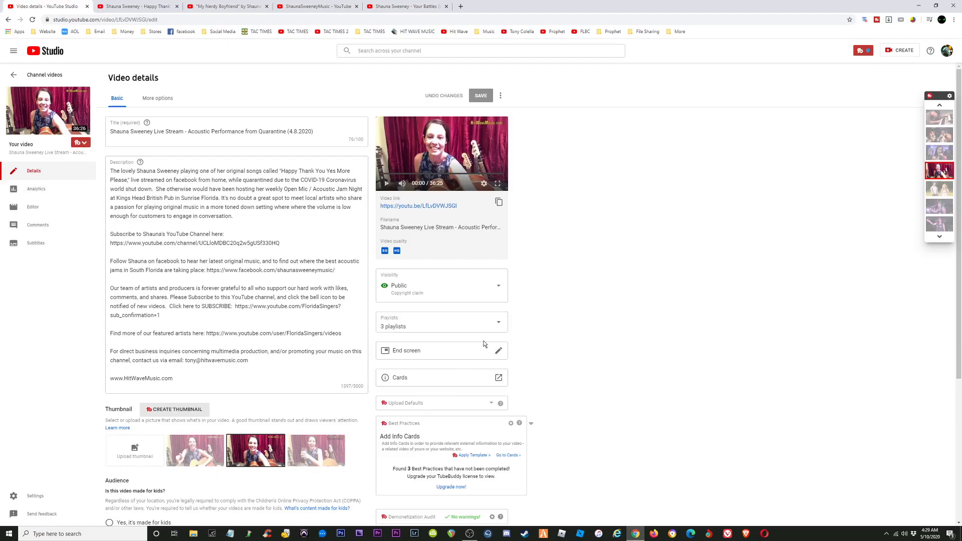
left_click(444, 353)
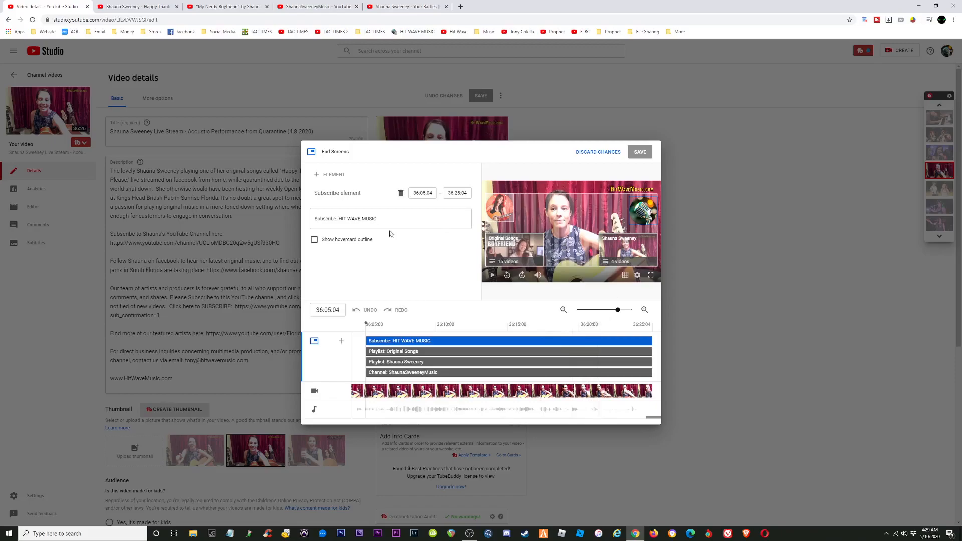
Delete the four existing end screen elements: the subscribe element, both playlists and the channel.
left_click(402, 194)
left_click(402, 193)
left_click(402, 193)
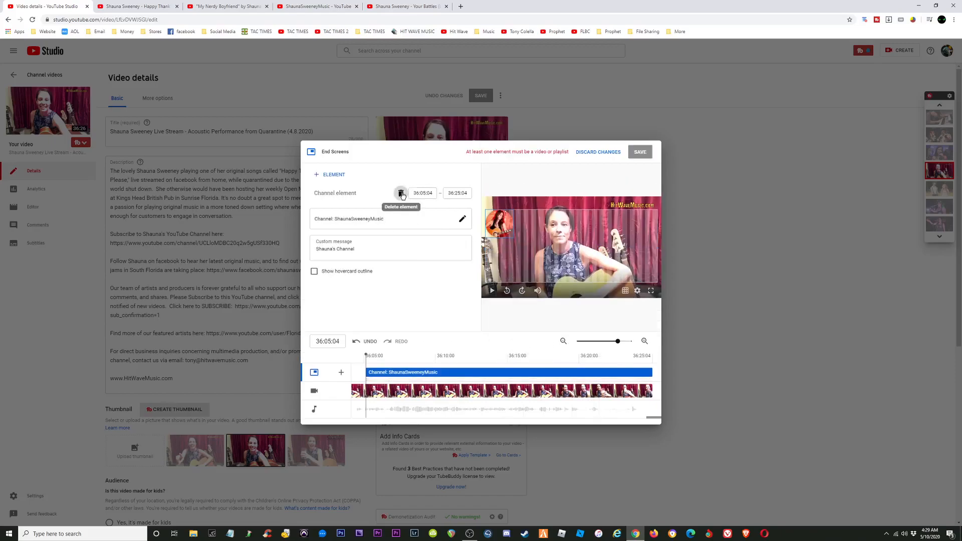
left_click(402, 194)
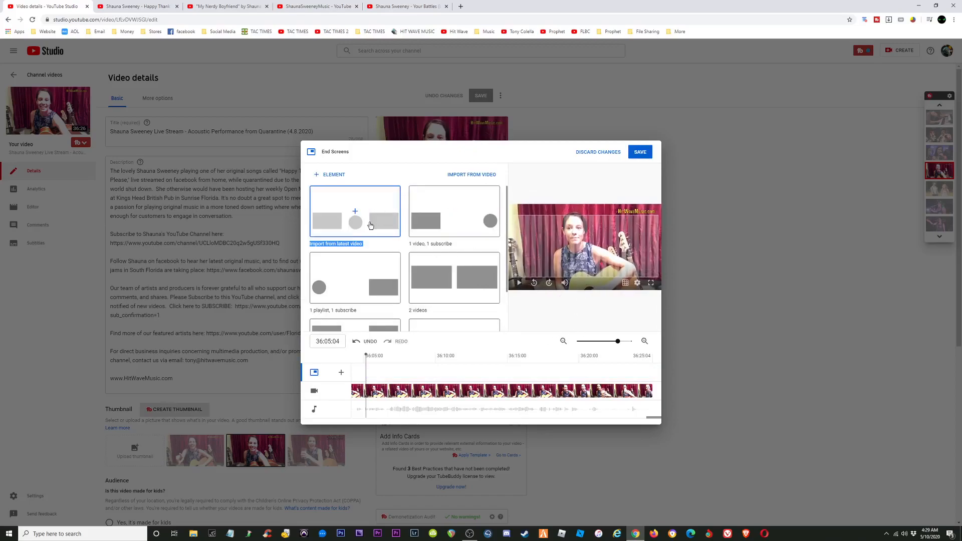
Apply the "1 video, 1 playlist, 1 subscribe" end screen template and assign the featured performer's playlist to its playlist element.
scroll(396, 236, "down", 1)
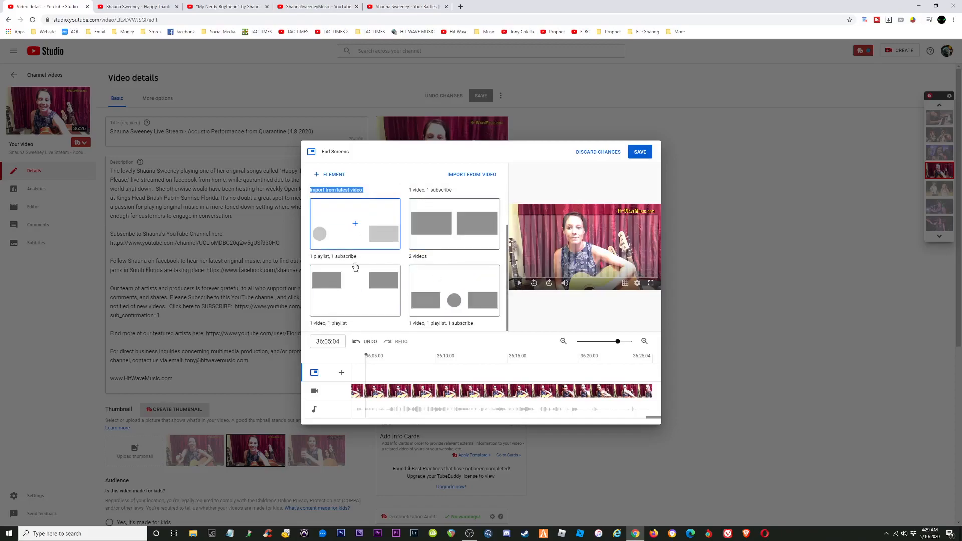
left_click(472, 283)
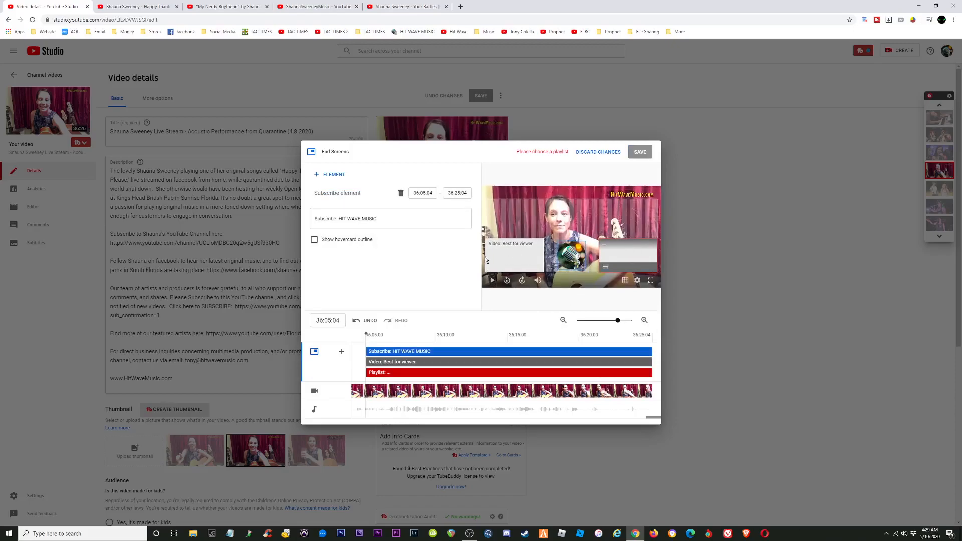
left_click(511, 254)
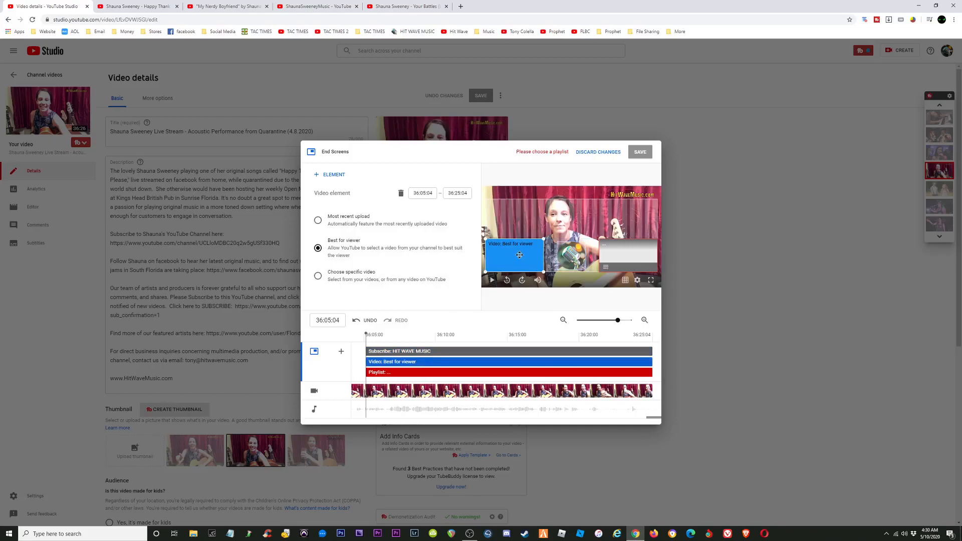
left_click(639, 257)
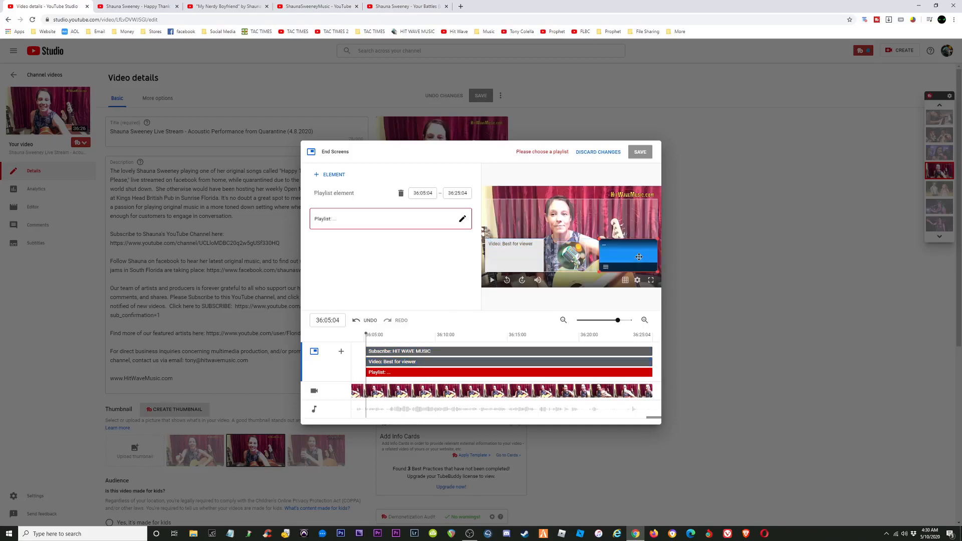
left_click(462, 221)
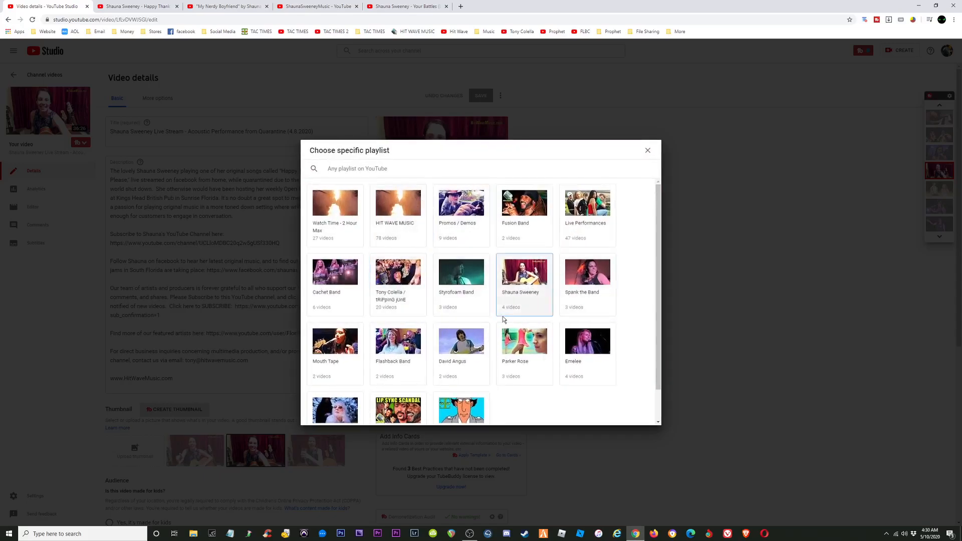
left_click(523, 276)
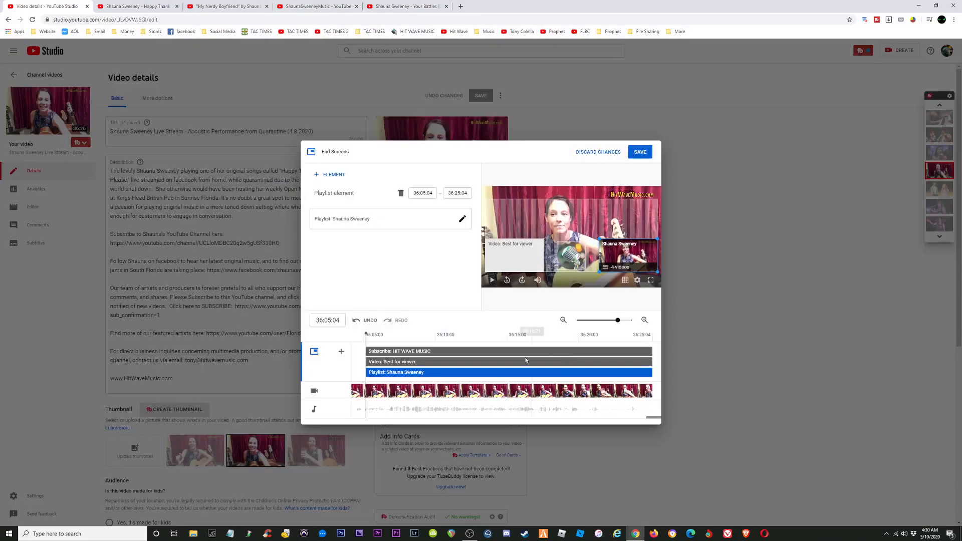
Move the subscribe icon to the upper-left corner of the video frame and review the settings of each template element.
left_click_drag(572, 244, 499, 213)
mouse_move(501, 253)
left_mouse_down()
mouse_move(539, 252)
mouse_move(501, 252)
left_mouse_up()
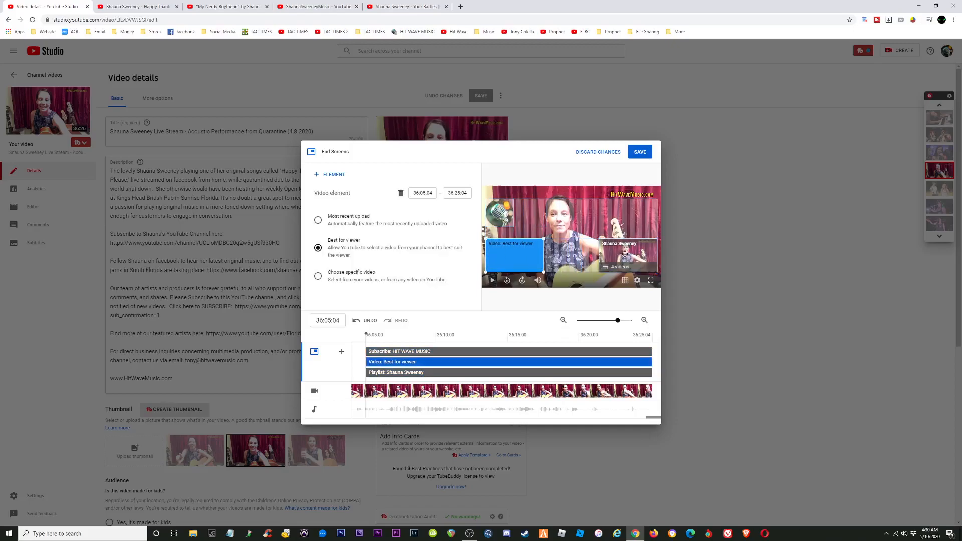
left_click(626, 253)
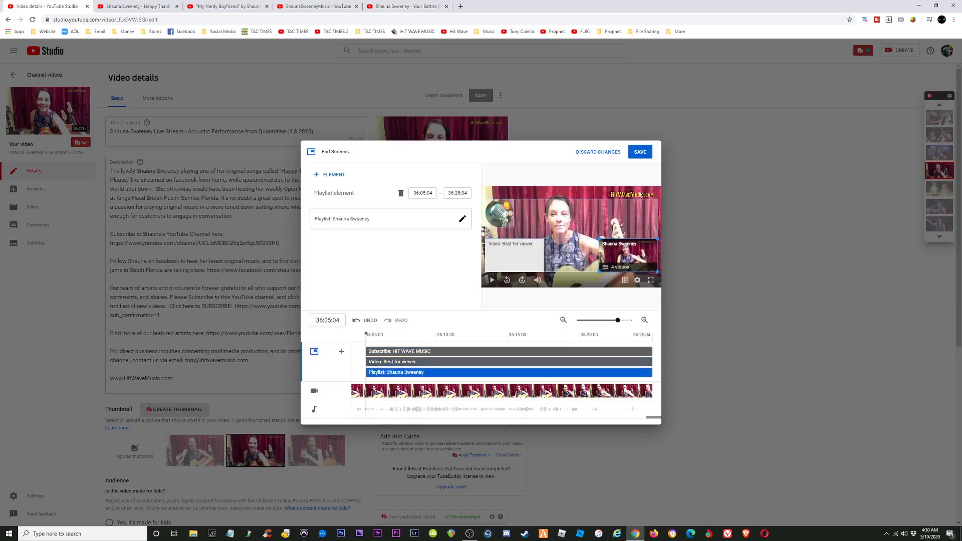
left_click(509, 206)
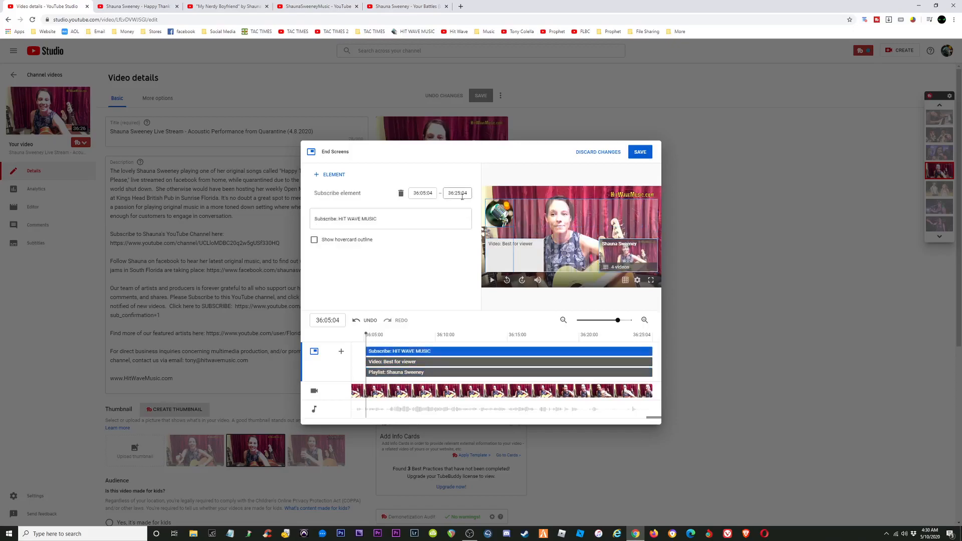
Delete the subscribe, video and playlist elements that came from the applied template.
left_click(400, 193)
left_click(401, 192)
left_click(400, 193)
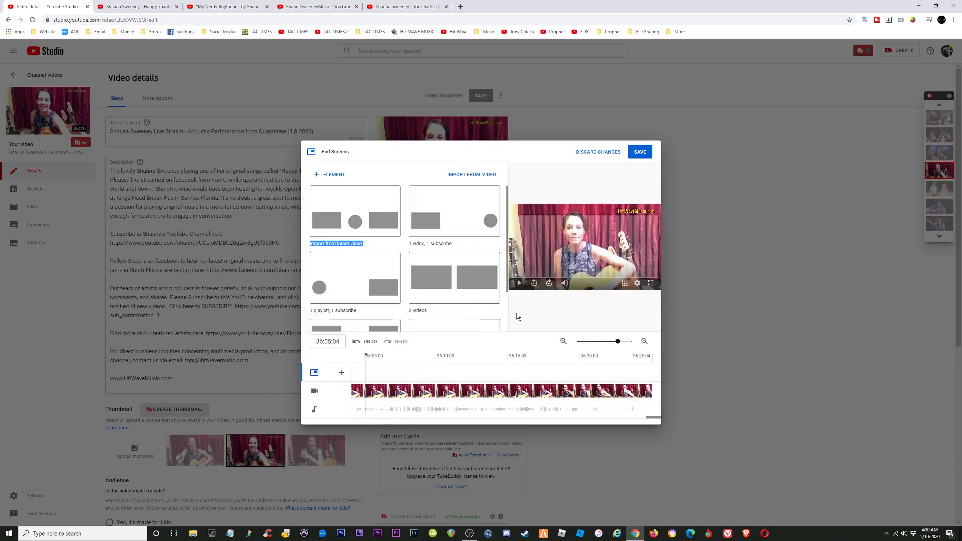
Apply the "2 videos" template with the most recent upload in the frame's lower-right area, and briefly play the end screen preview.
scroll(471, 296, "down", 1)
scroll(472, 299, "down", 2)
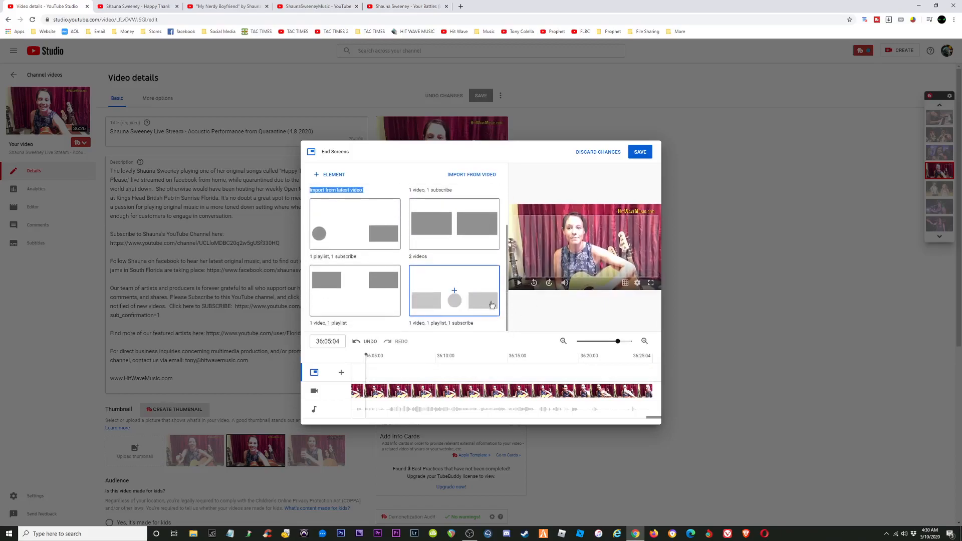
left_click(476, 219)
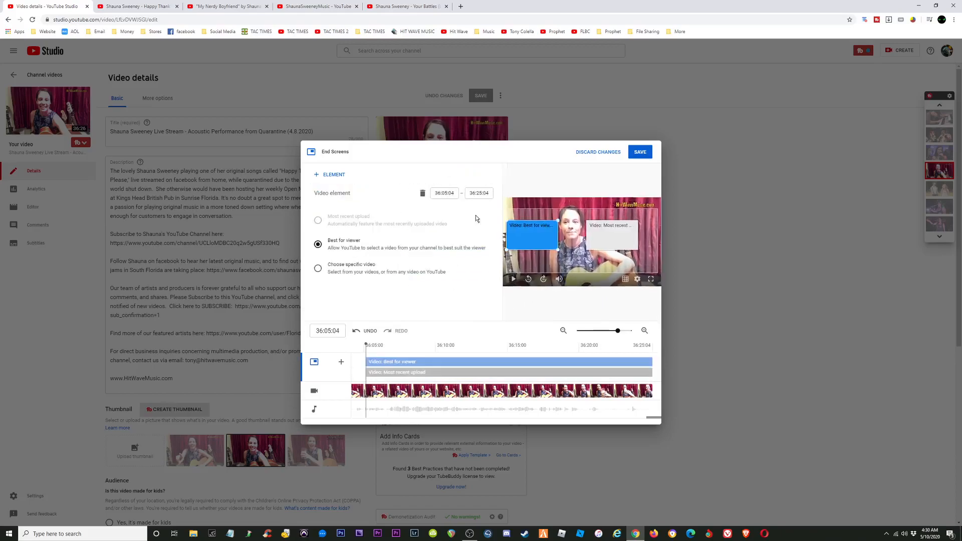
left_click_drag(602, 230, 619, 292)
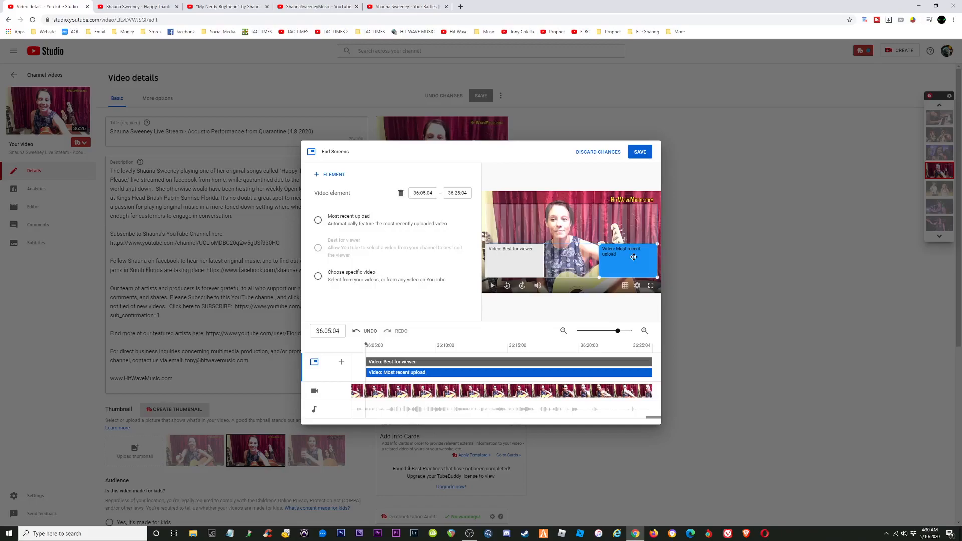
left_click(531, 256)
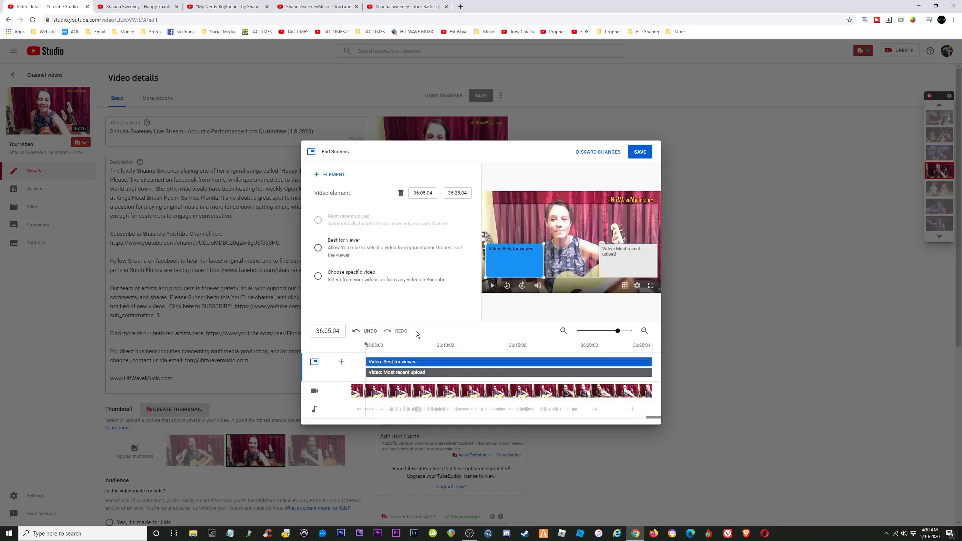
left_click(491, 286)
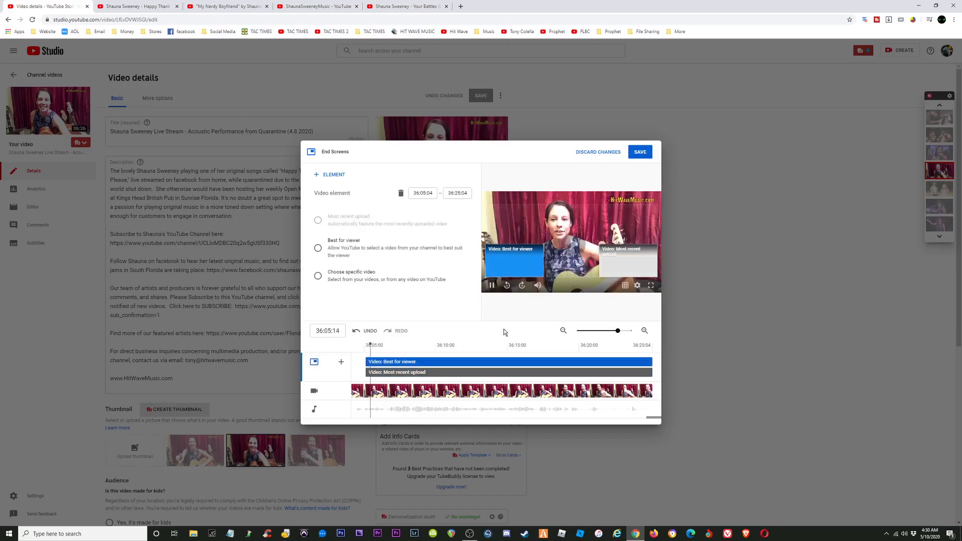
left_click(607, 279)
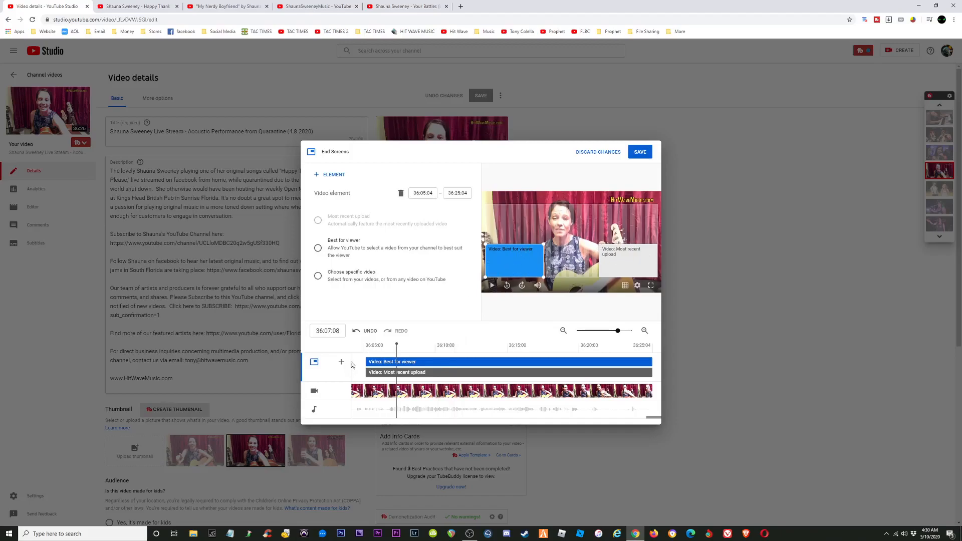
Try delaying the best-for-viewer element to 36:11:21 and the most recent upload to about 36:16, and return both starts to 36:05:04.
left_click_drag(366, 362, 532, 362)
left_click_drag(366, 373, 574, 346)
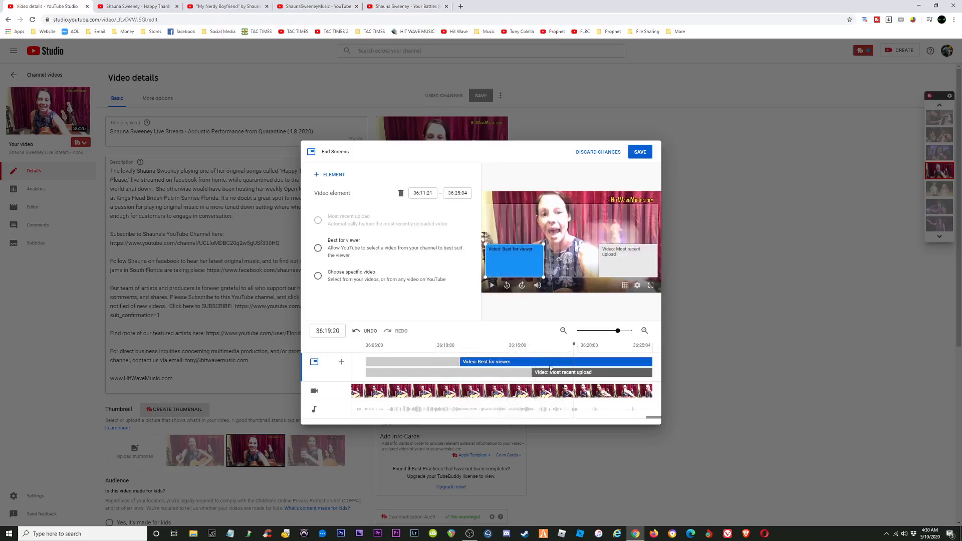
left_click_drag(535, 373, 382, 372)
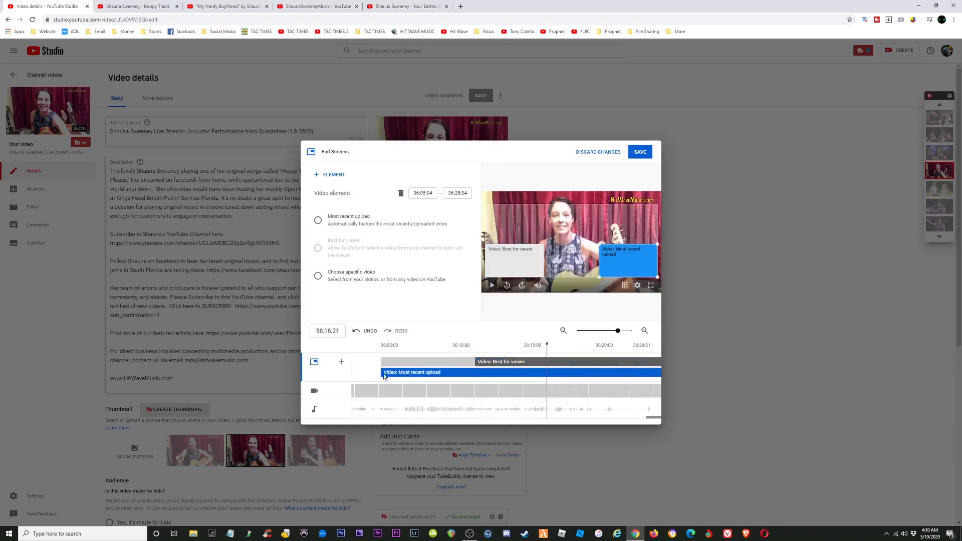
left_click(474, 362)
left_click_drag(474, 362, 367, 359)
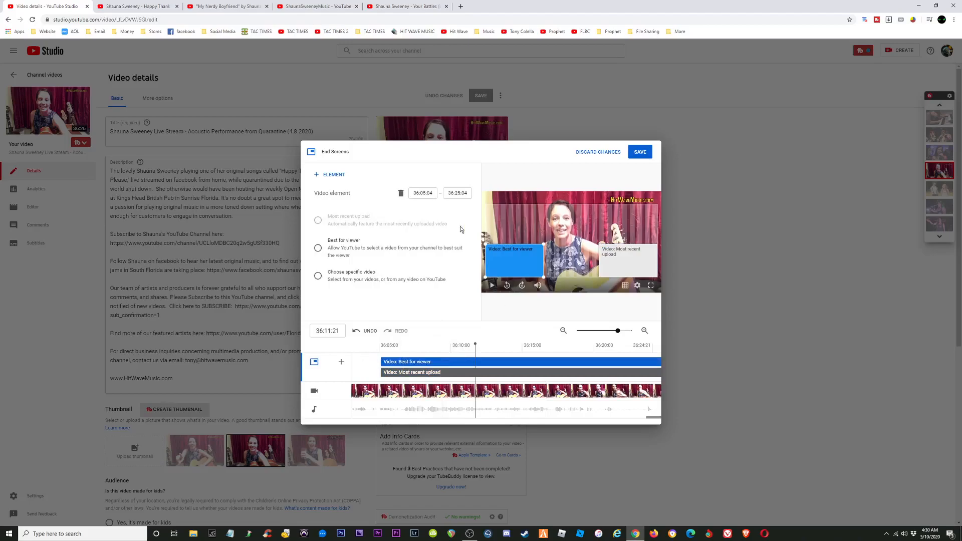
Delete both video elements and import the end screen from the latest video.
left_click(401, 193)
left_click(400, 193)
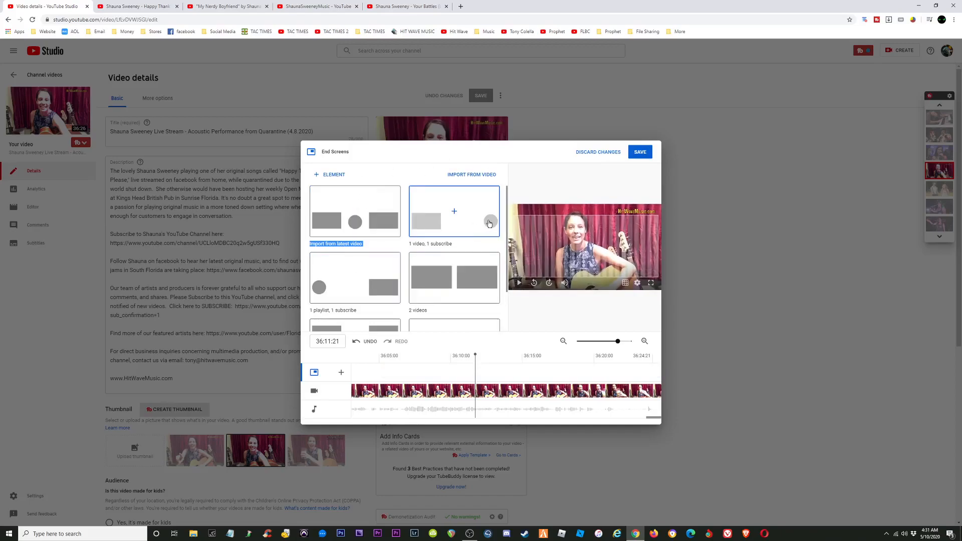
scroll(367, 195, "down", 2)
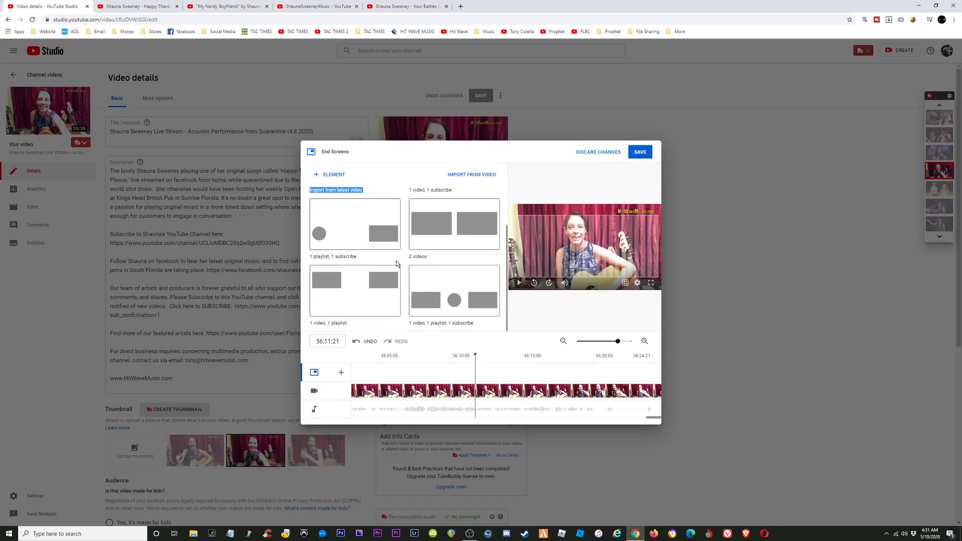
scroll(372, 205, "up", 2)
left_click(373, 196)
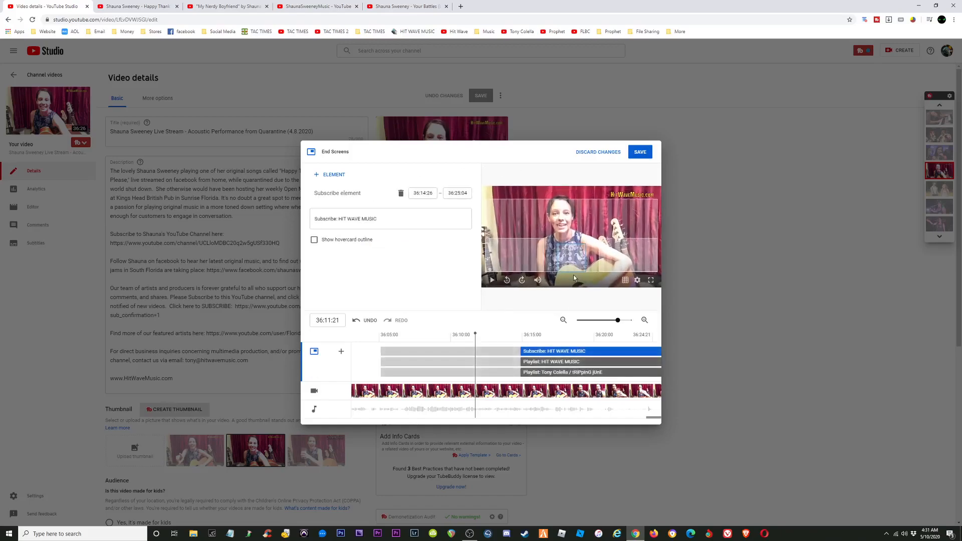
Try the imported subscribe element from 36:05:18 in the frame's upper-left corner, and delete all imported elements.
left_click_drag(519, 351, 381, 351)
left_click_drag(586, 254, 491, 189)
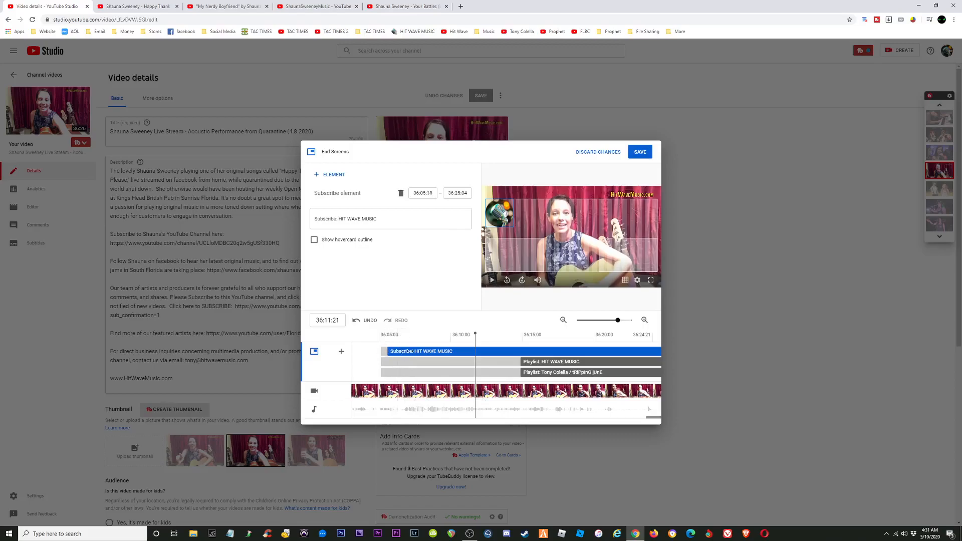
left_click_drag(392, 352, 602, 354)
triple_click(402, 195)
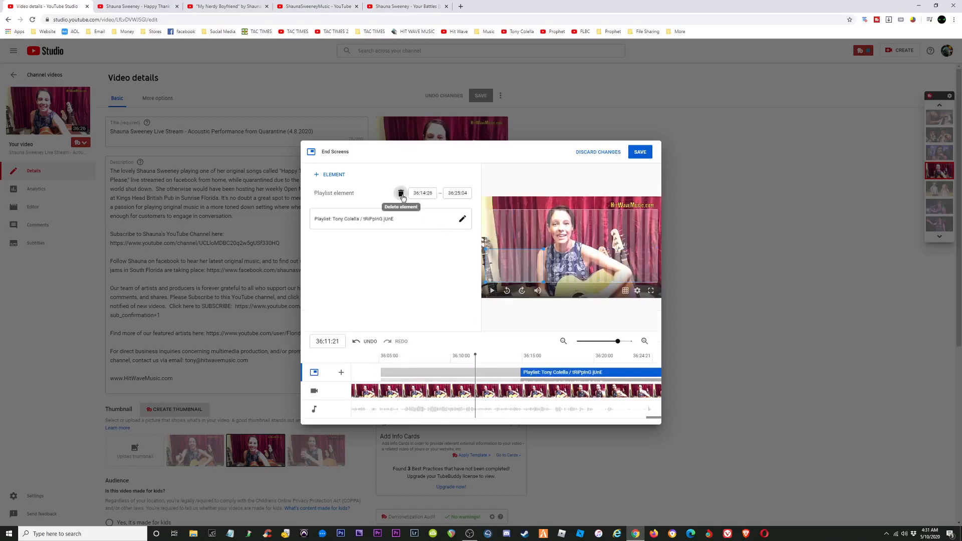
Add a Subscribe element to the empty end screen.
left_click(334, 175)
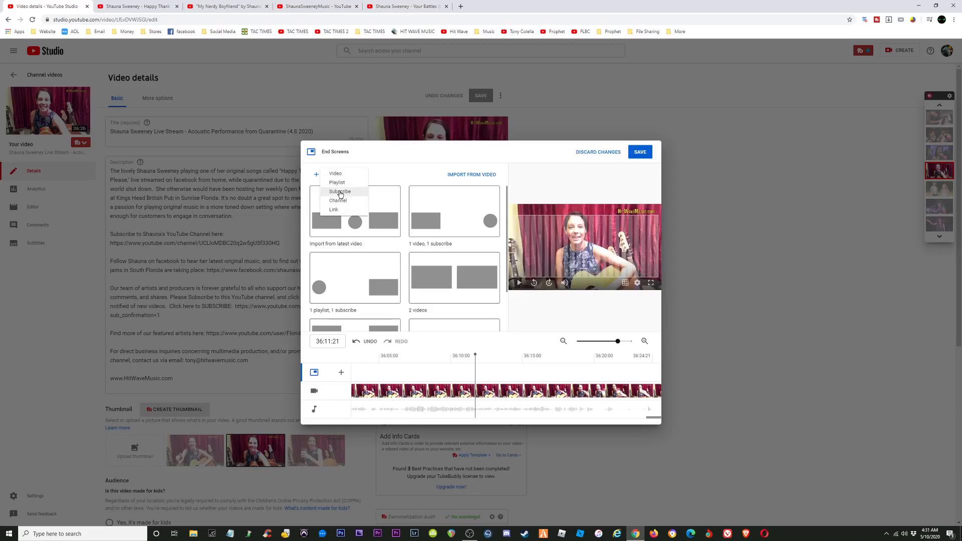
left_click(339, 191)
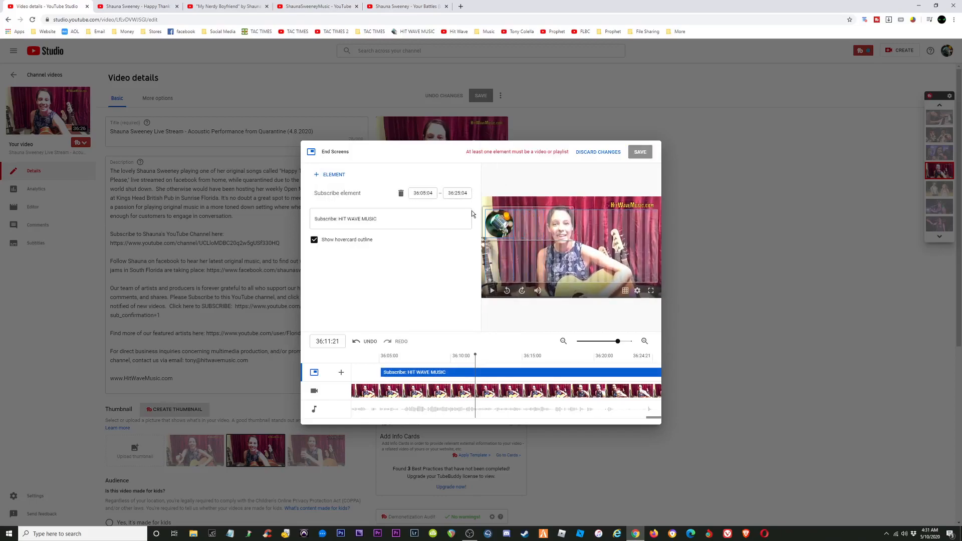
left_click_drag(322, 371, 477, 372)
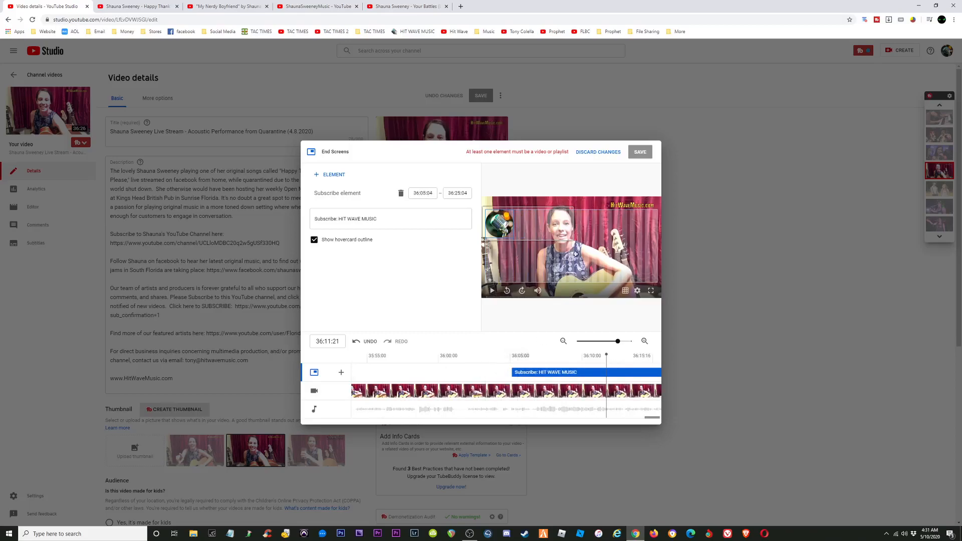
Start a Channel element and try finding the ShaunaSweeneyMusic channel with the channel-ID URL copied from its YouTube page.
left_click(318, 176)
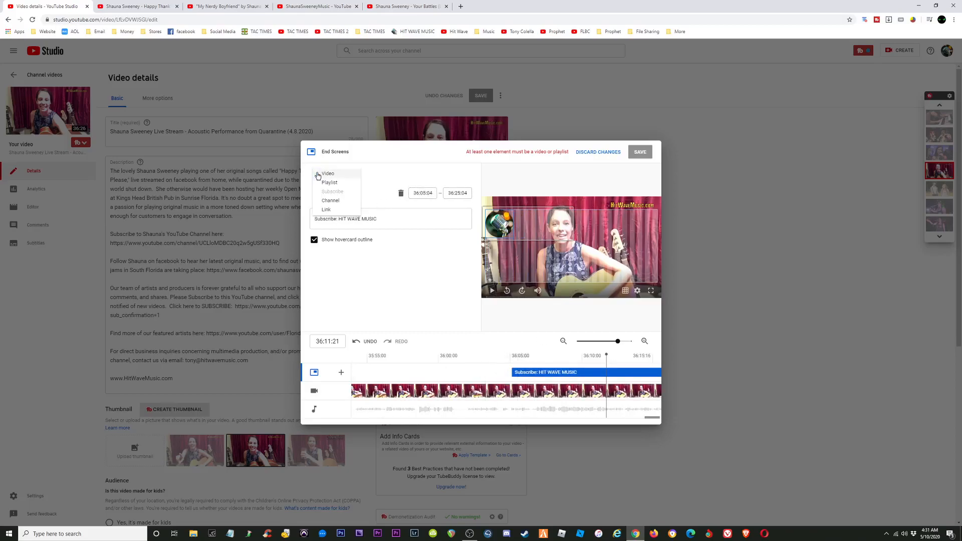
left_click(331, 201)
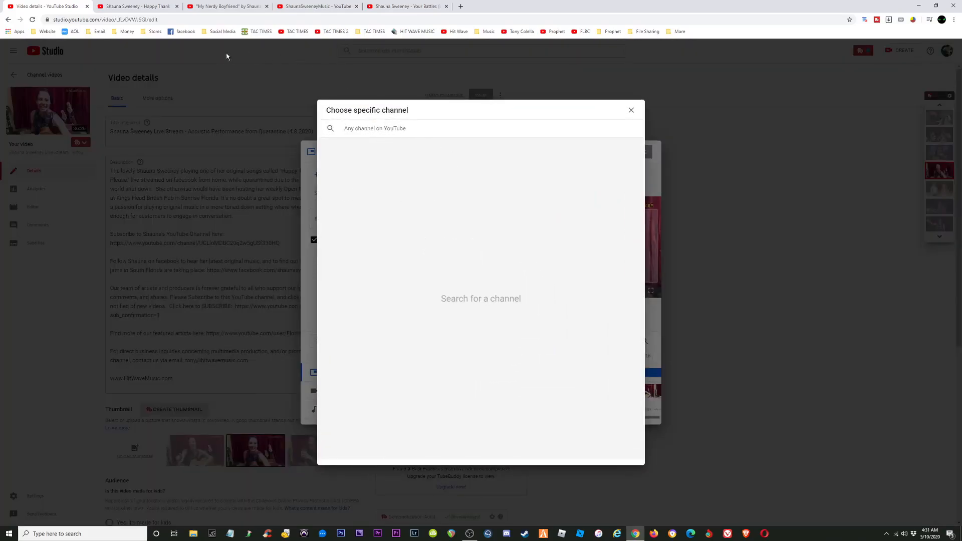
left_click(148, 6)
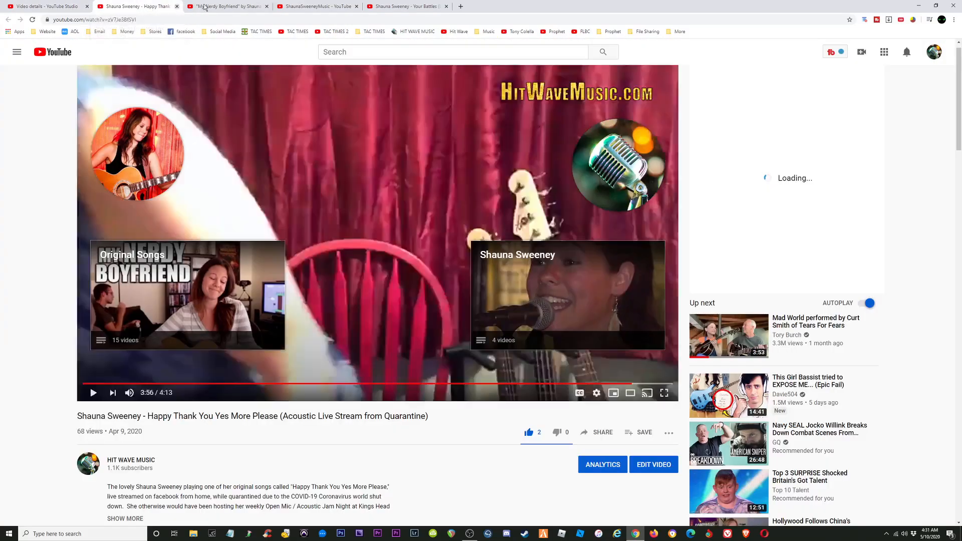
left_click(223, 7)
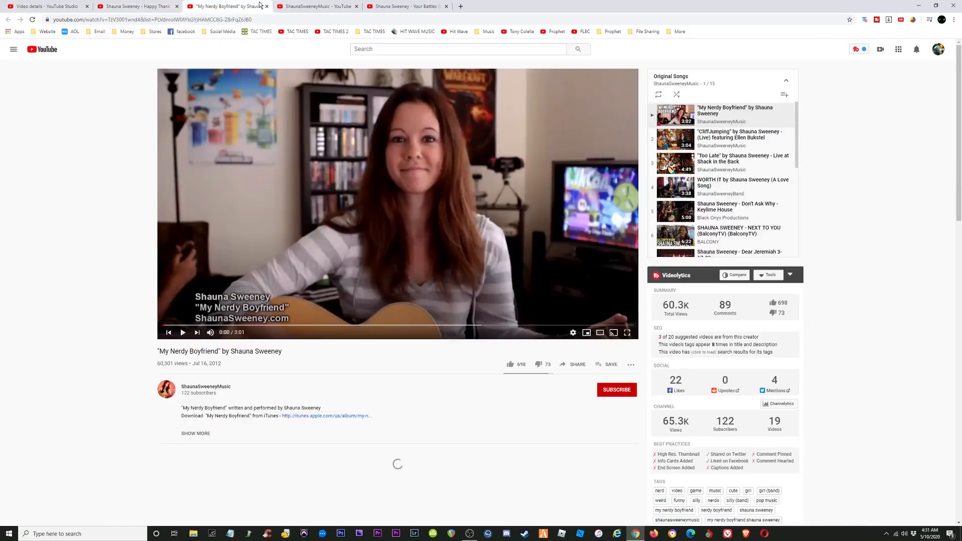
left_click(316, 6)
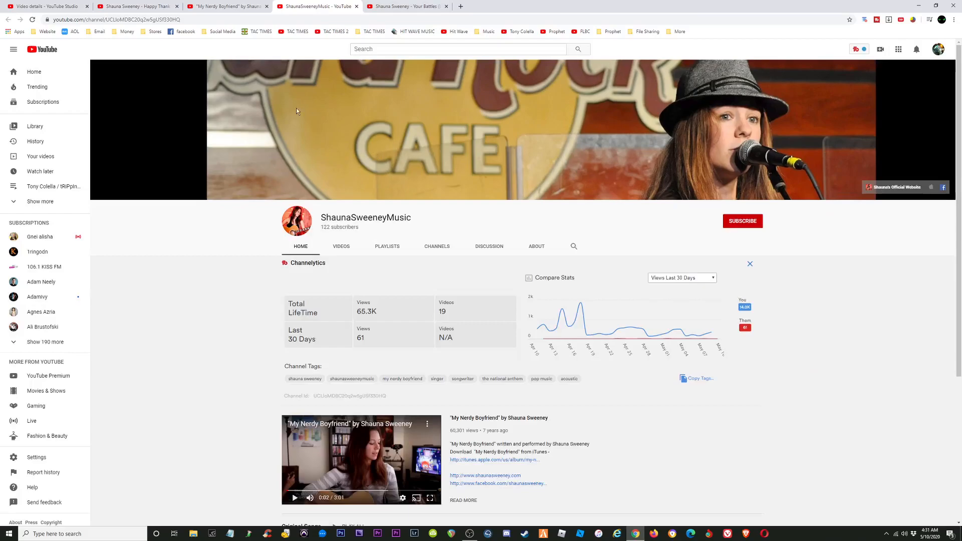
left_click(126, 22)
key("ctrl+c")
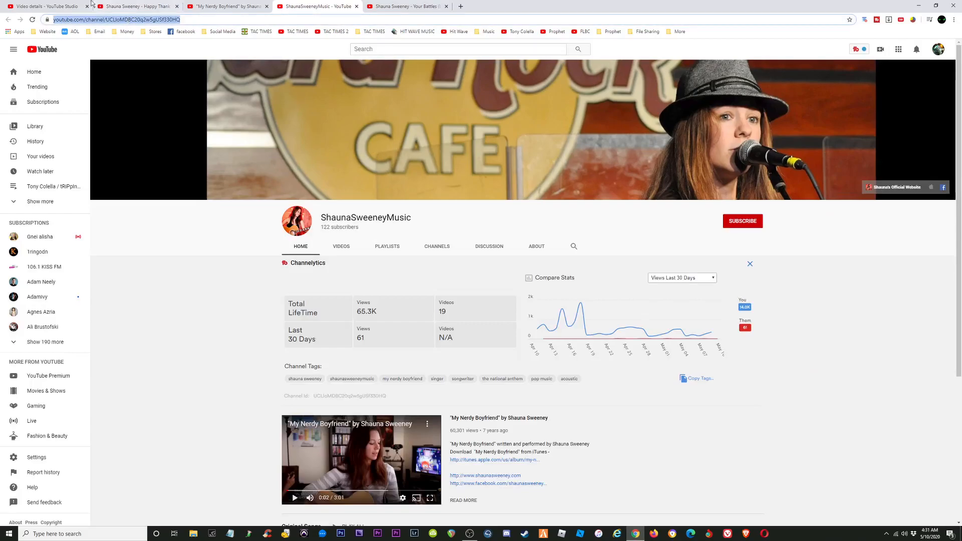
left_click(61, 6)
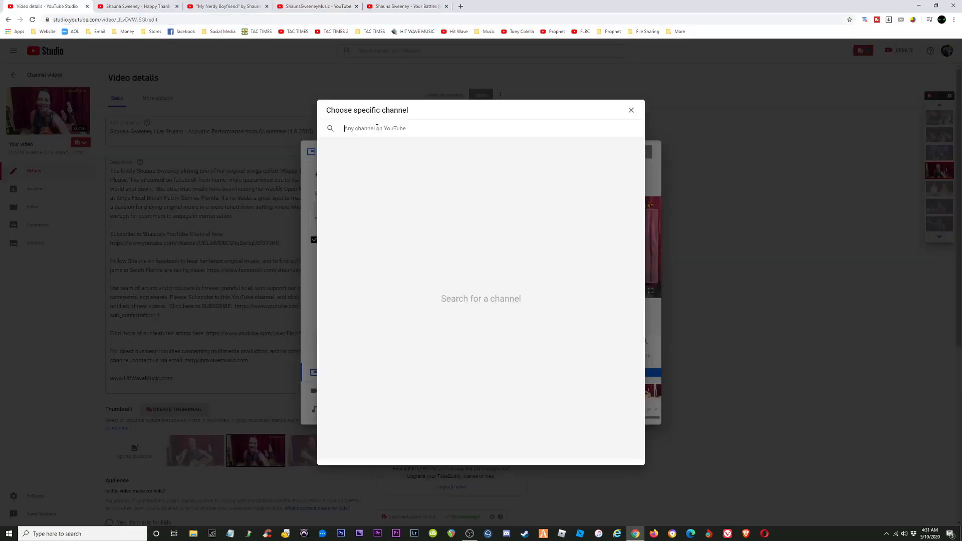
key("ctrl+v")
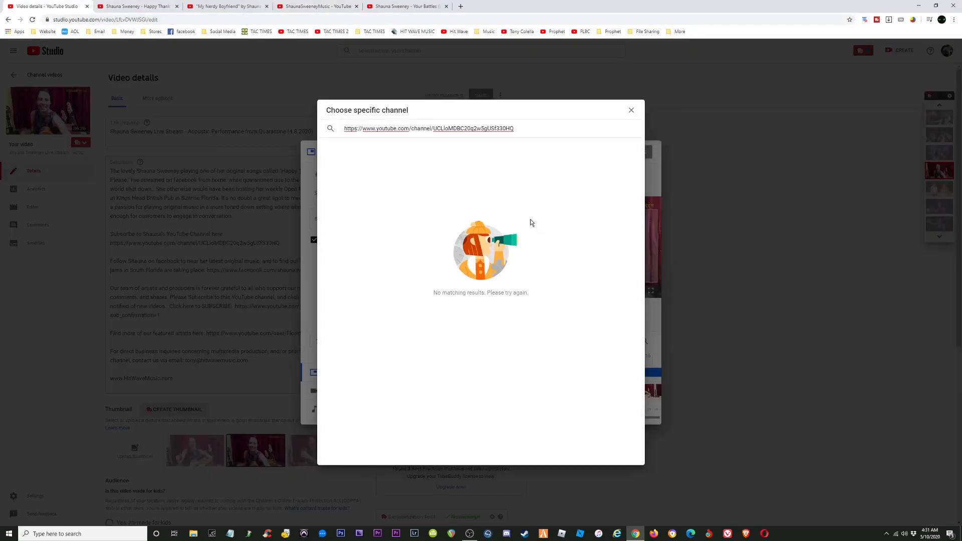
Search for the channel again using the youtube.com/user/shaunasweeneymusic/featured URL copied from its home page.
left_click(316, 7)
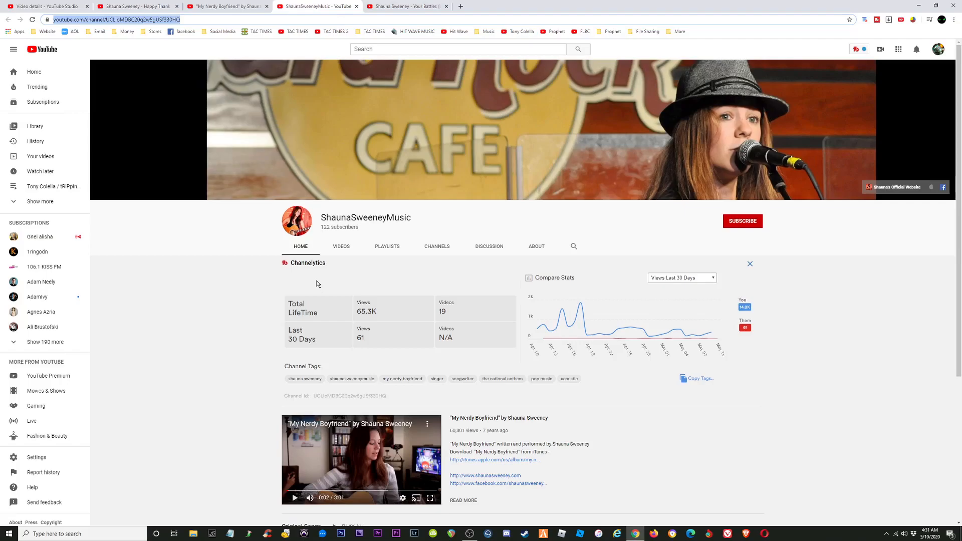
left_click(300, 251)
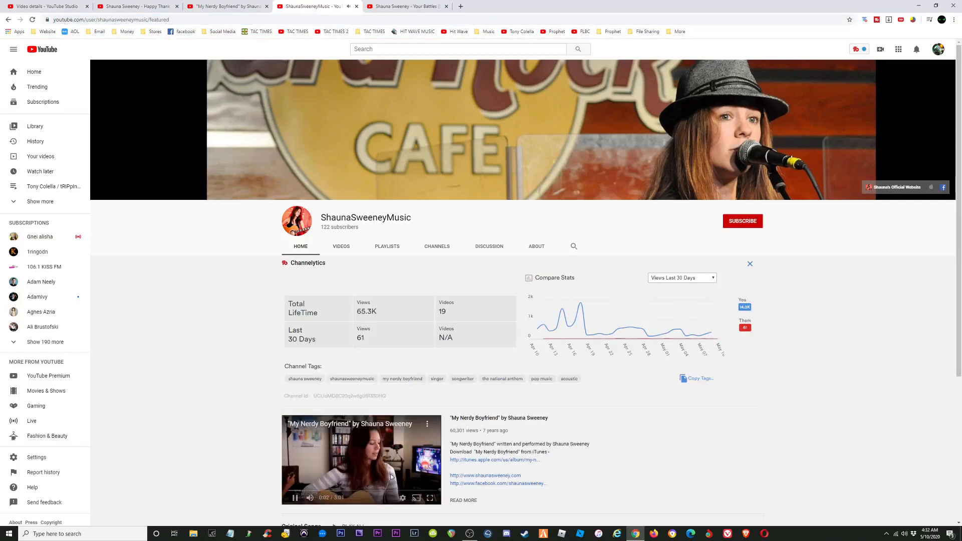
left_click(374, 473)
left_click(129, 21)
key("ctrl+c")
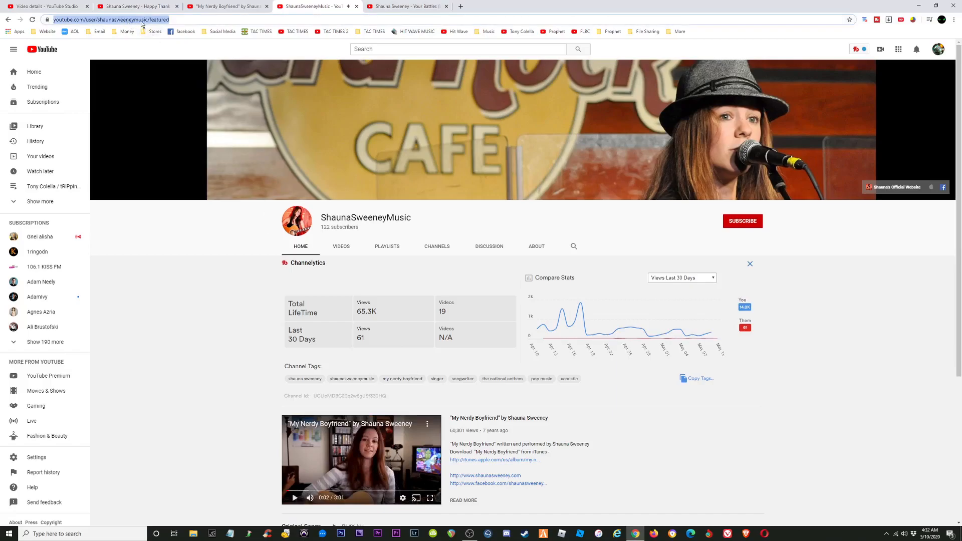
left_click(67, 6)
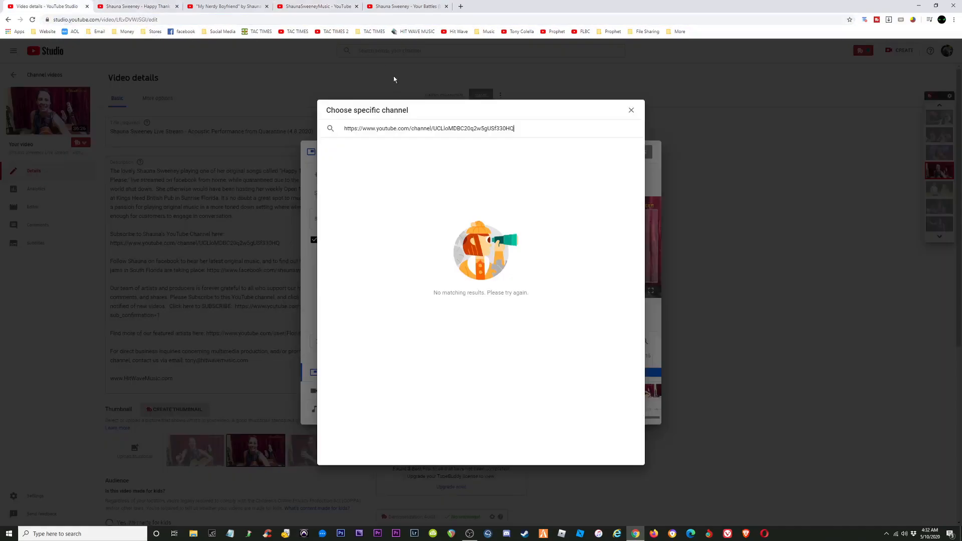
left_click_drag(511, 129, 275, 118)
key("ctrl+v")
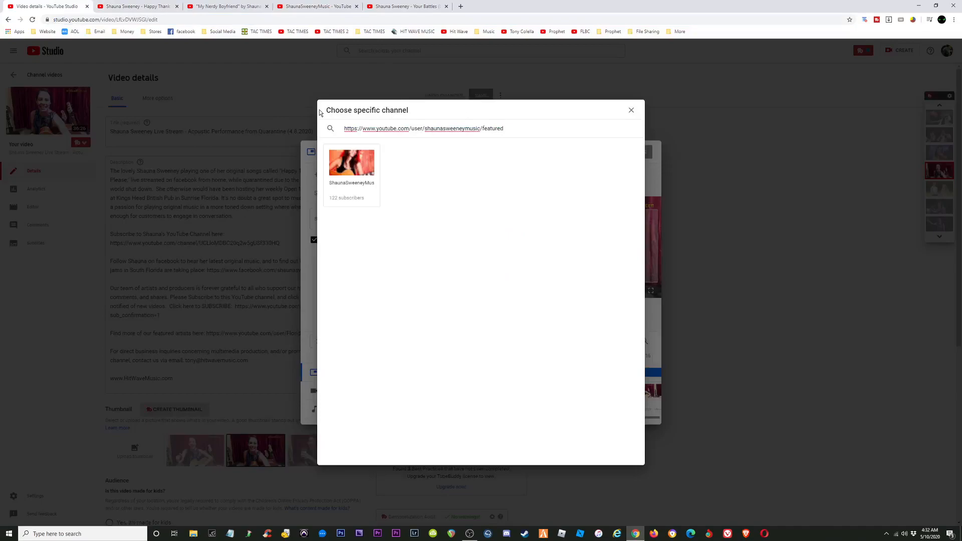
Choose the ShaunaSweeneyMusic channel for the element and set its custom message to "Check Out Shauna's Channel".
left_click(356, 165)
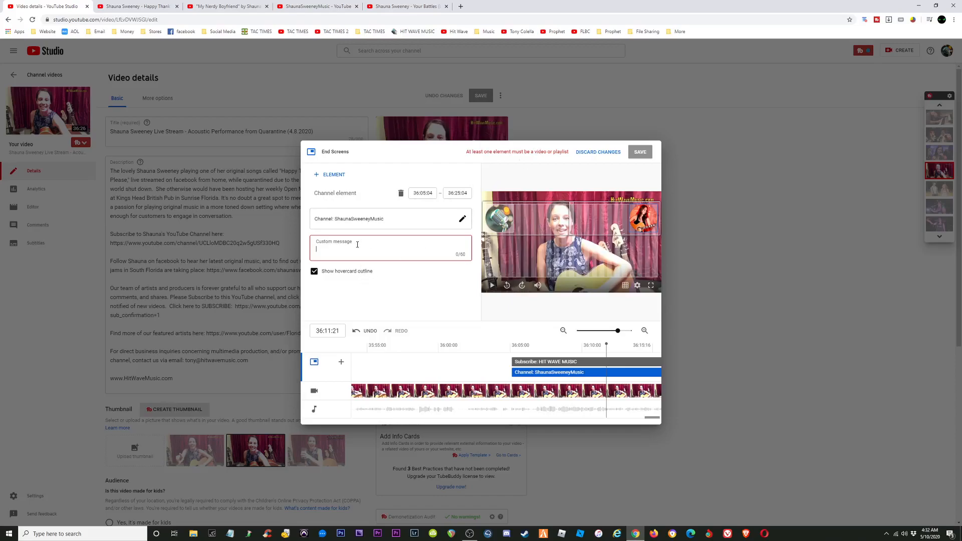
type("Check Out Shauna's Channel")
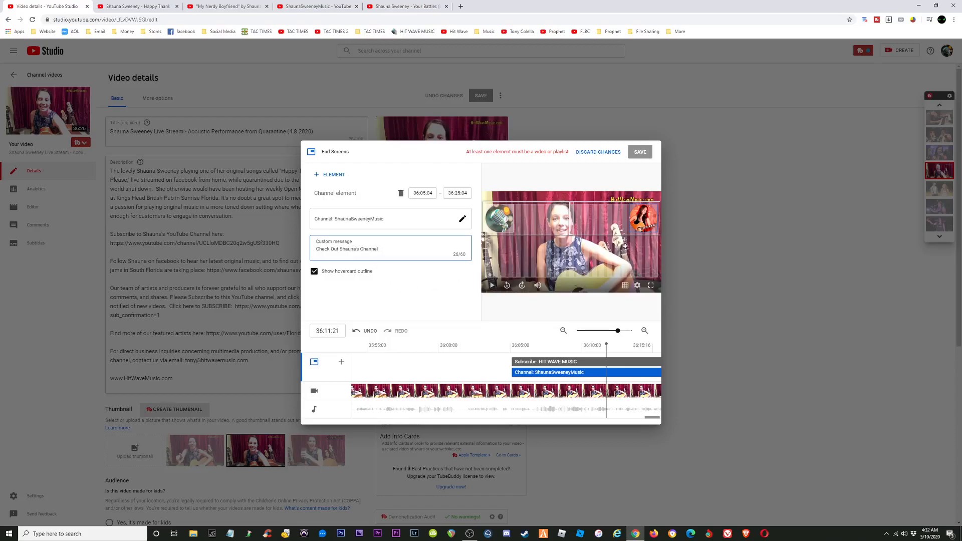
left_click(636, 223)
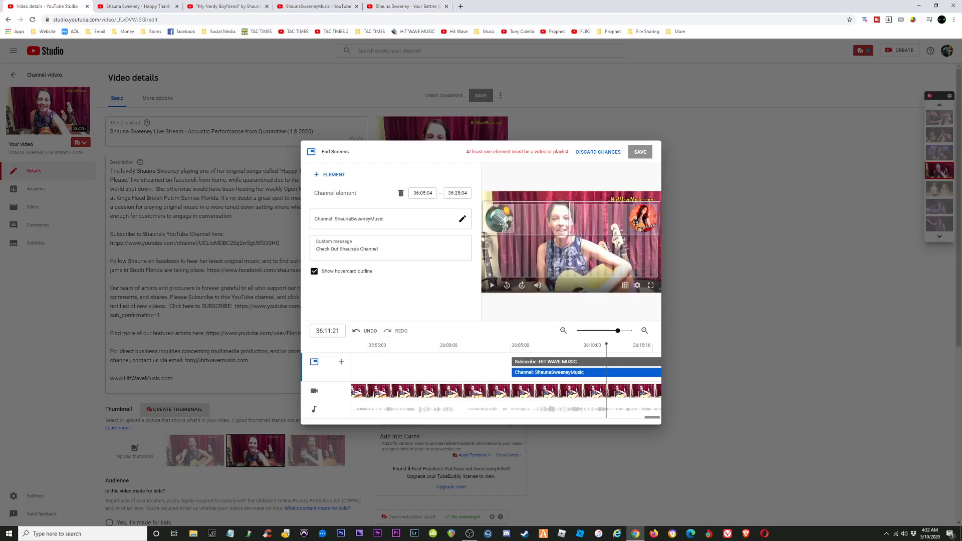
Add a Playlist element linking to the own-channel playlist named after the video's singer.
left_click(331, 176)
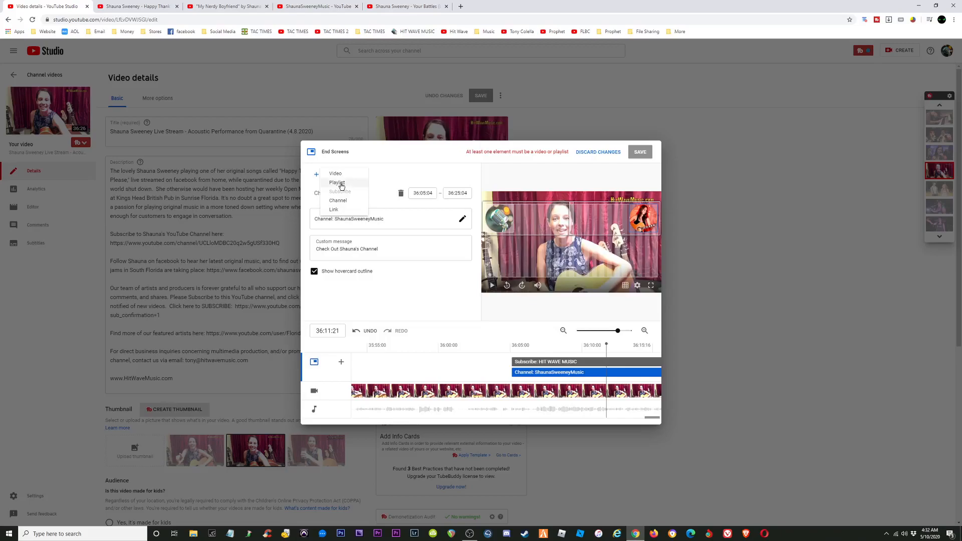
left_click(337, 183)
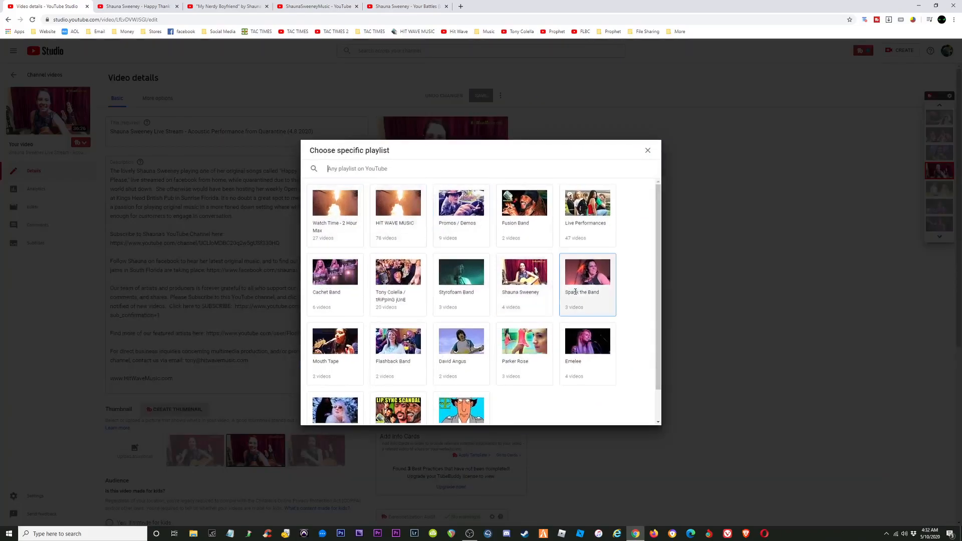
left_click(522, 271)
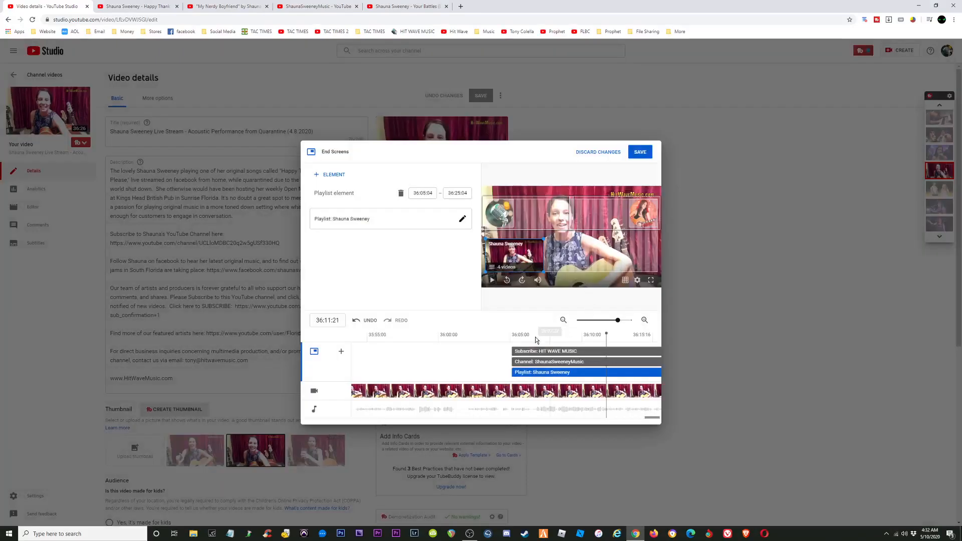
Start a second Playlist element and open the created playlists of the ShaunaSweeneyMusic channel to find its link.
left_click(318, 177)
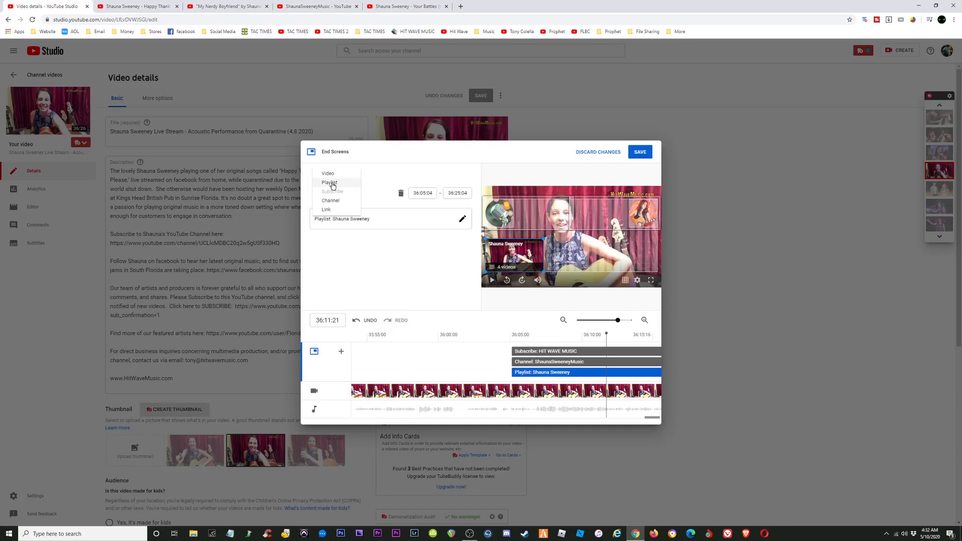
left_click(333, 183)
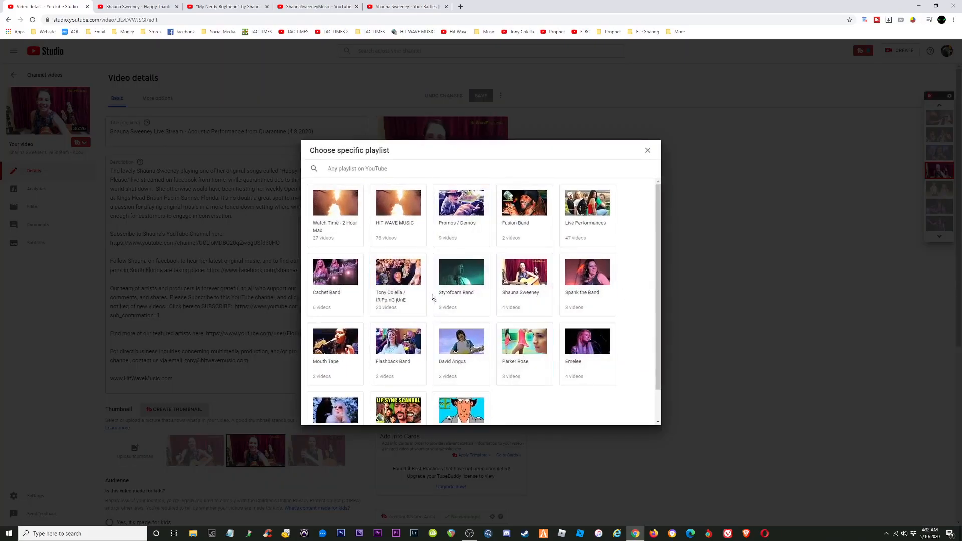
left_click(408, 6)
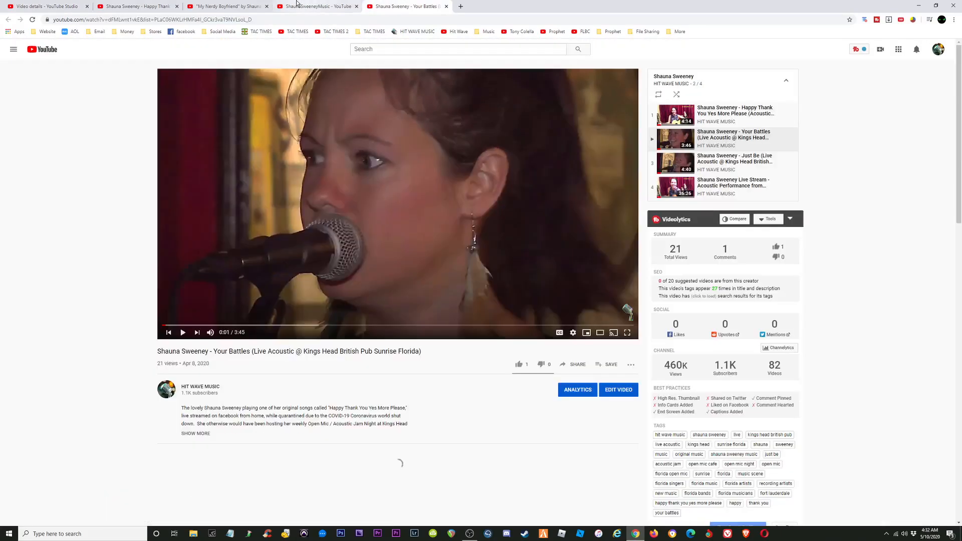
left_click(313, 6)
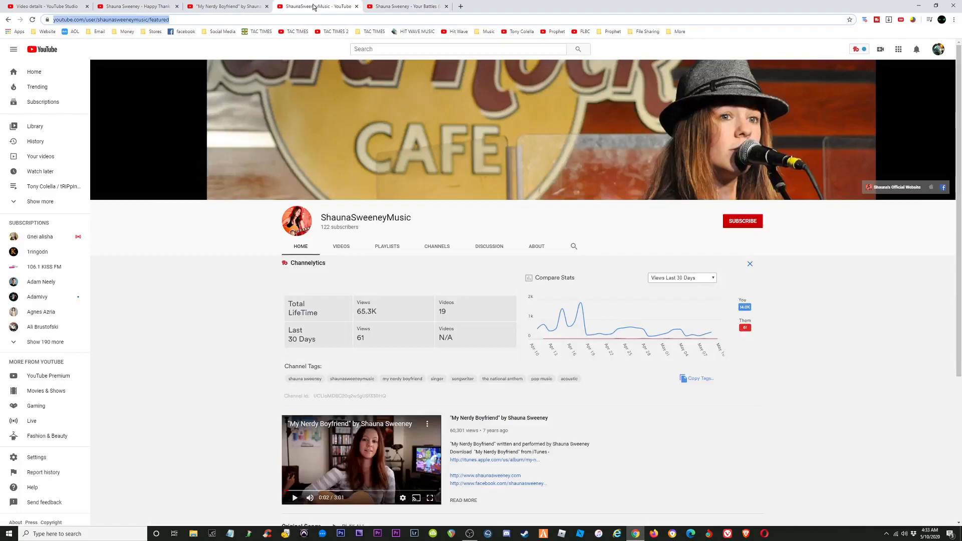
left_click(235, 6)
left_click(310, 6)
left_click(381, 248)
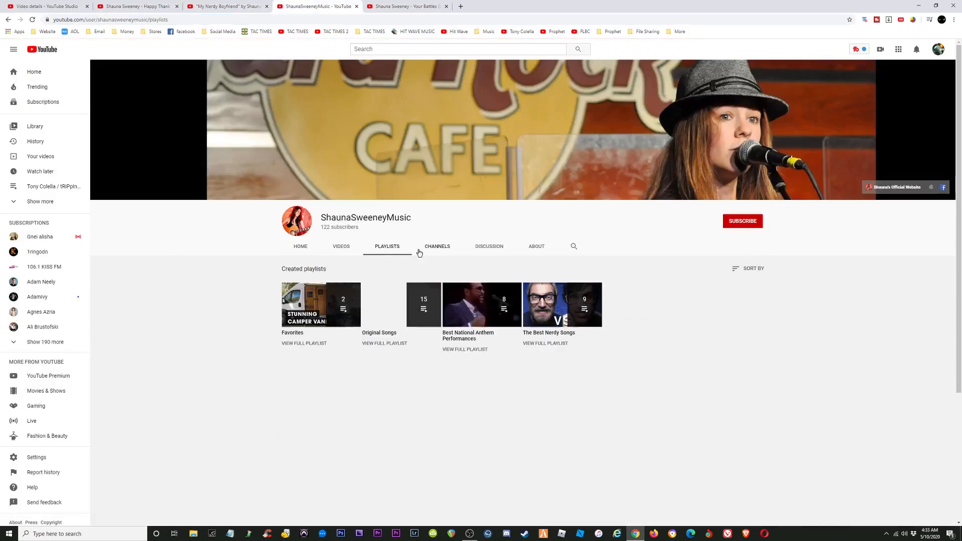
Copy the URL of the Original Songs playlist and use it to add that playlist as the second Playlist element.
left_click(387, 339)
left_click(183, 333)
left_click(177, 22)
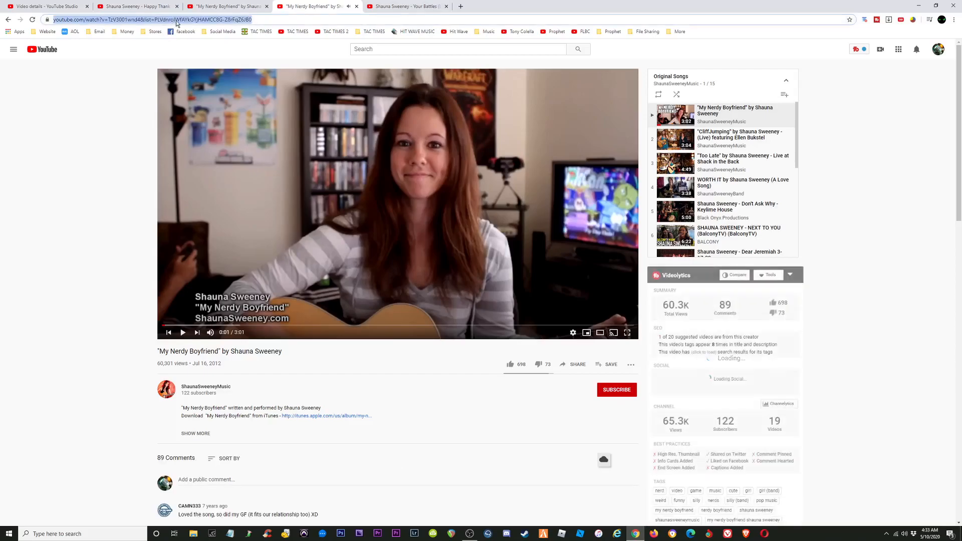
left_click(75, 6)
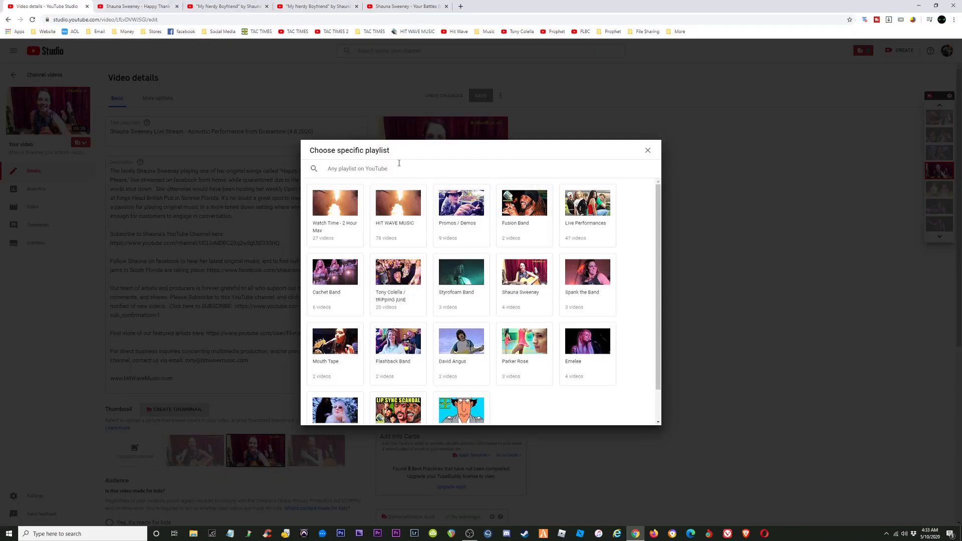
type("https://www.youtube.com/watch?v=TzV3001wnd4&list=PLVdnroIWfAYkGYjHAMCC8G-Z8rFqZ6JB0")
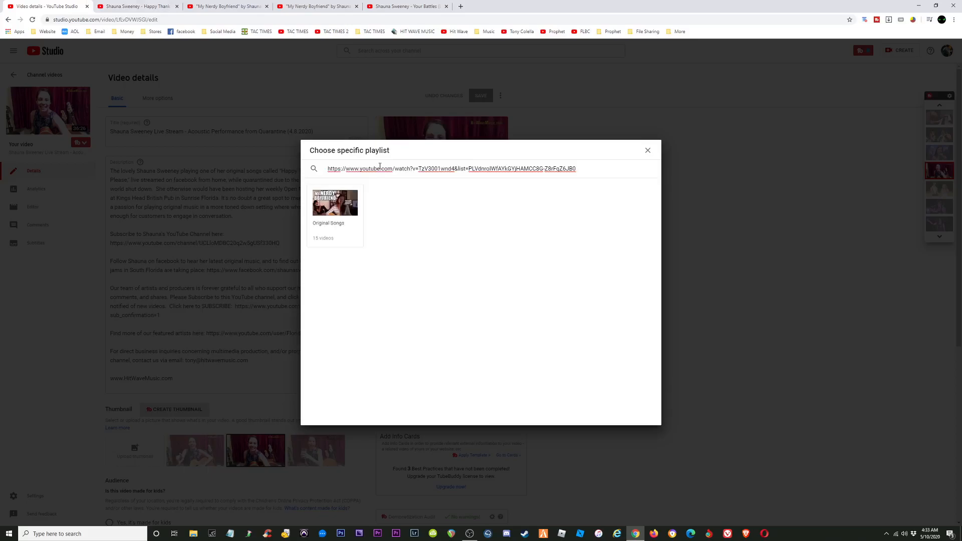
left_click(336, 209)
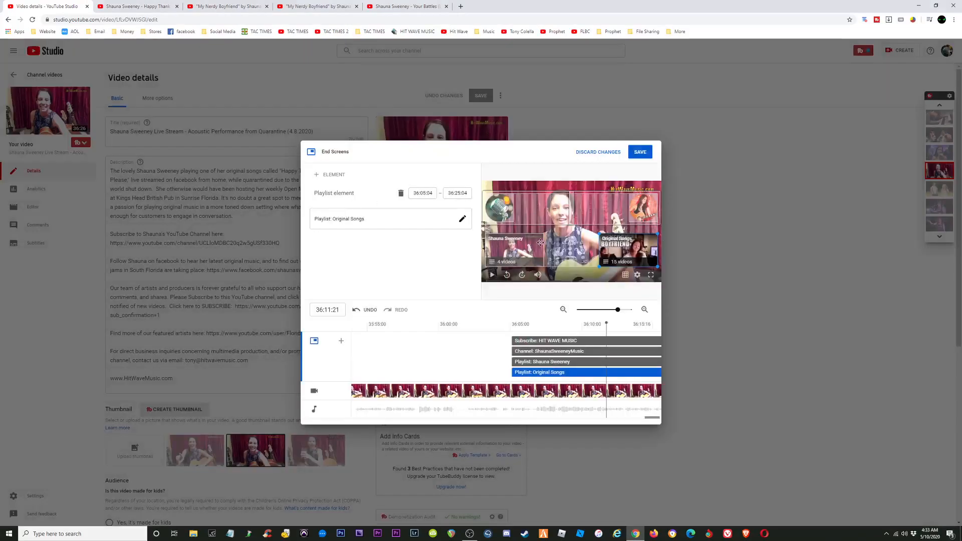
Rearrange the frame: channel upper-left, subscribe upper-right, Original Songs playlist lower-left, and the singer's playlist lower-right.
left_click(523, 201)
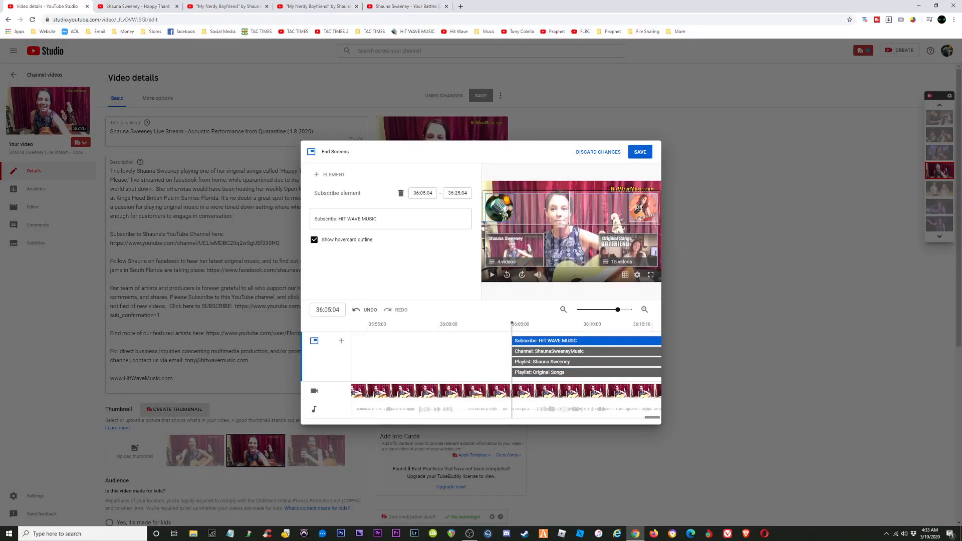
left_click_drag(644, 207, 598, 212)
left_click_drag(503, 209, 561, 206)
left_click_drag(620, 255, 594, 255)
left_click_drag(652, 236, 654, 215)
left_click_drag(602, 250, 577, 238)
left_click_drag(514, 251, 626, 283)
left_click_drag(577, 241, 510, 256)
left_click(506, 213)
left_click(605, 236)
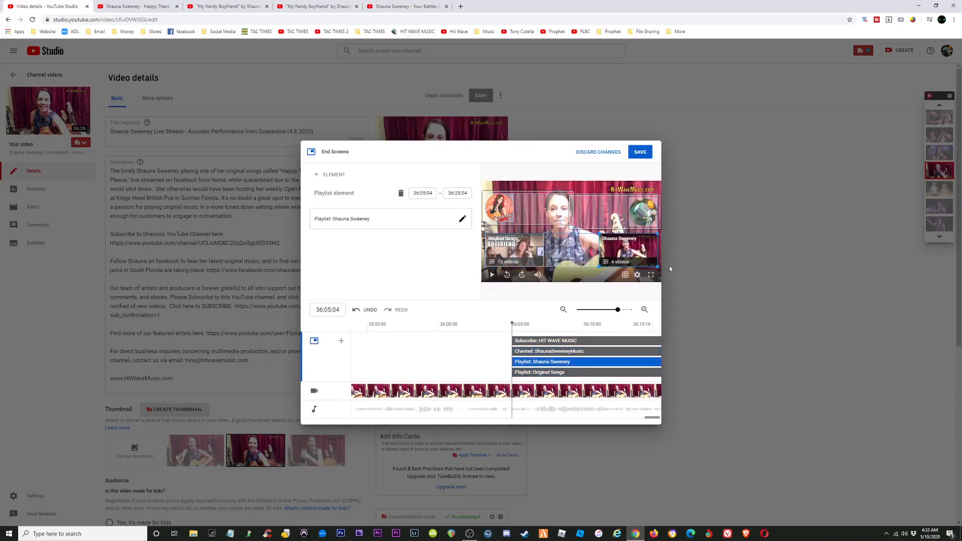
Stagger the starts in the order subscribe, channel, singer's playlist, then Original Songs at 36:08:04, and preview the end screen.
left_click(650, 219)
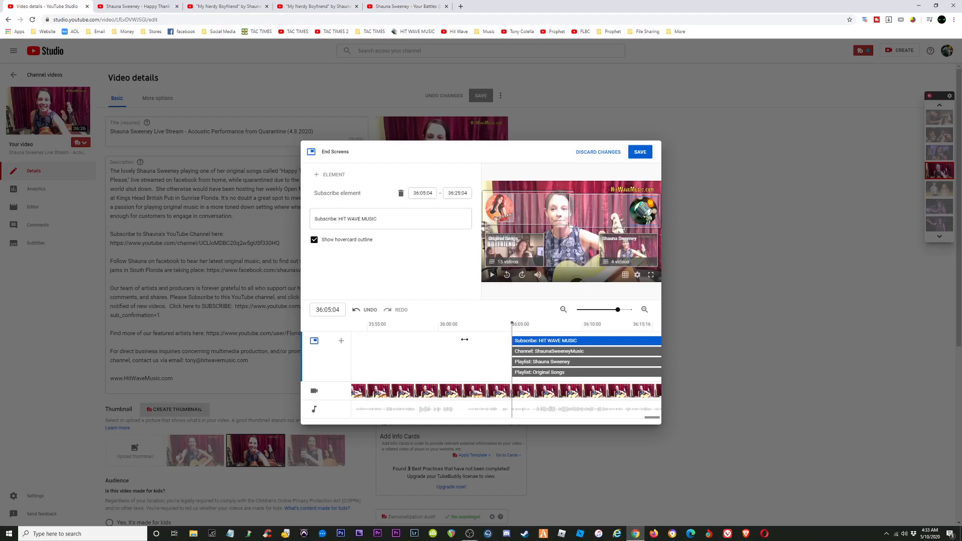
left_click(514, 353)
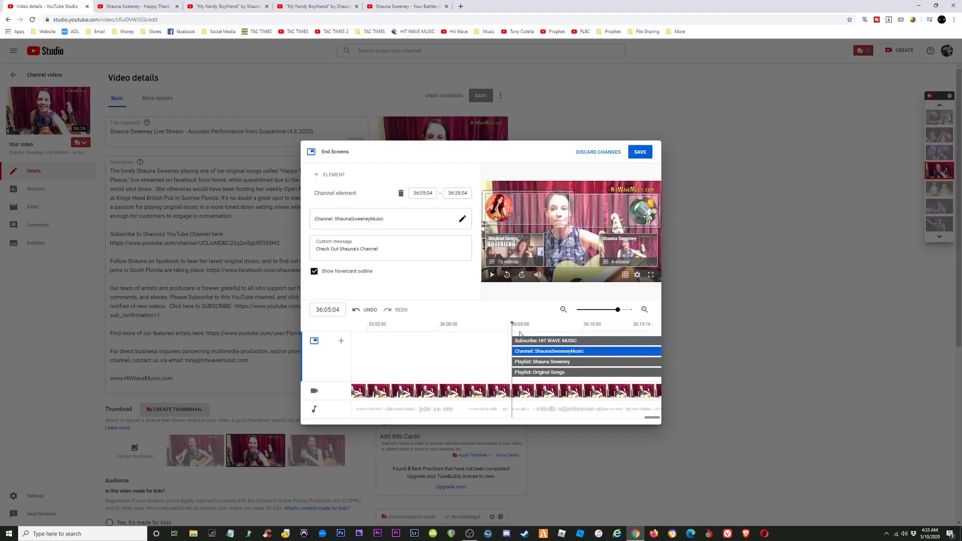
left_click_drag(512, 340, 554, 372)
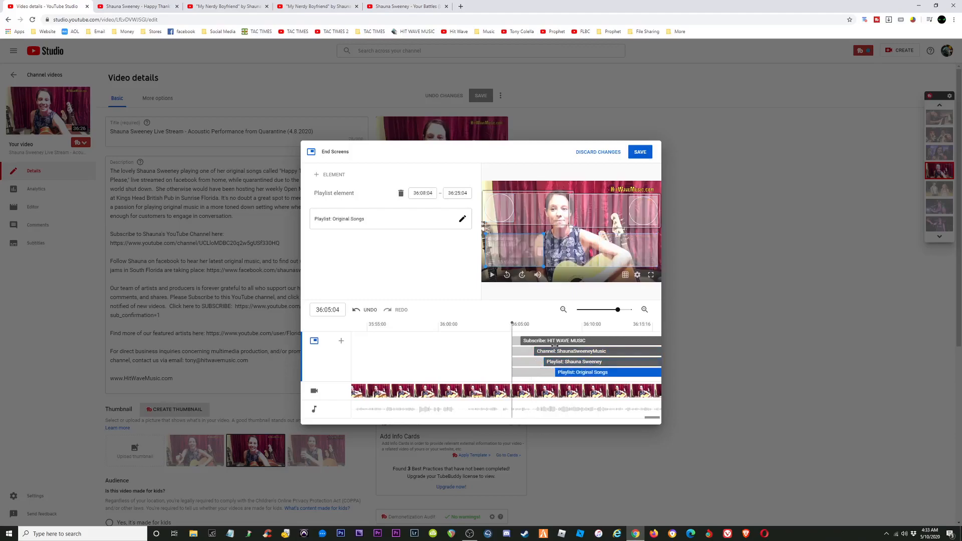
left_click(492, 274)
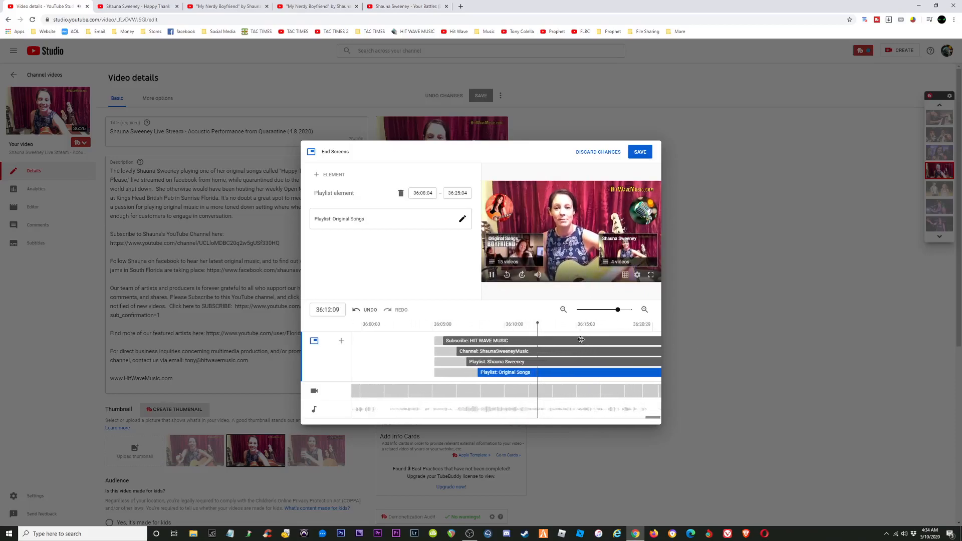
key("space")
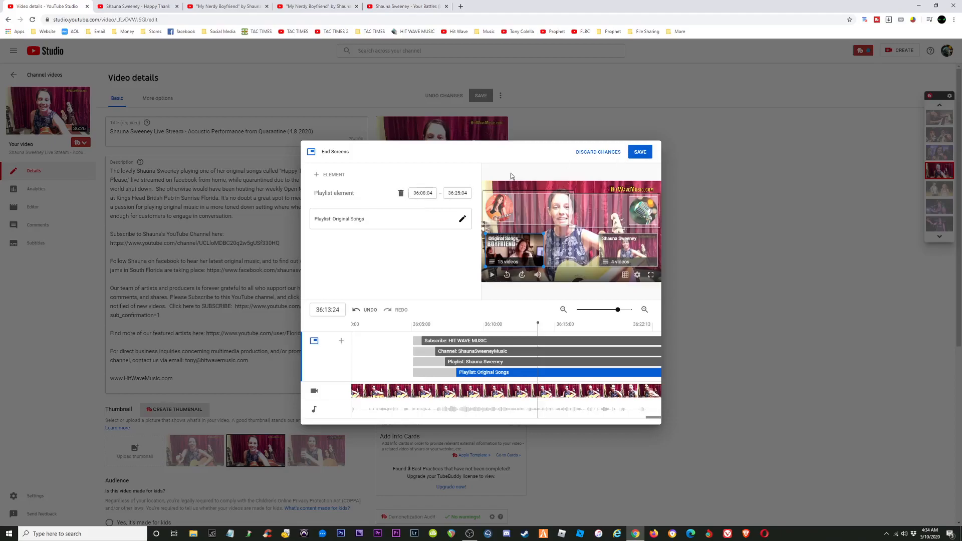
Clear the end screen's elements and try importing an end screen layout from the Happy Thank You video.
triple_click(402, 194)
triple_click(405, 196)
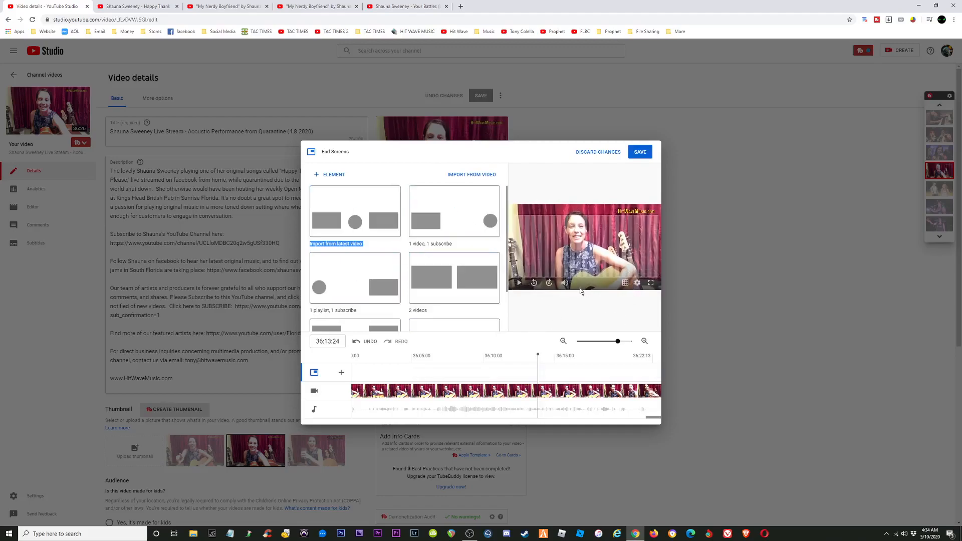
left_click(475, 175)
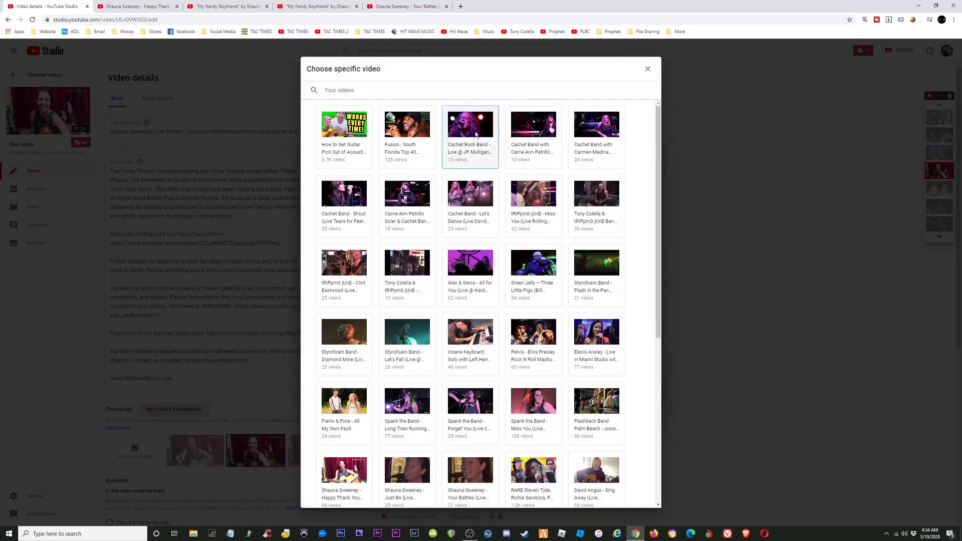
scroll(557, 217, "down", 2)
scroll(551, 215, "down", 3)
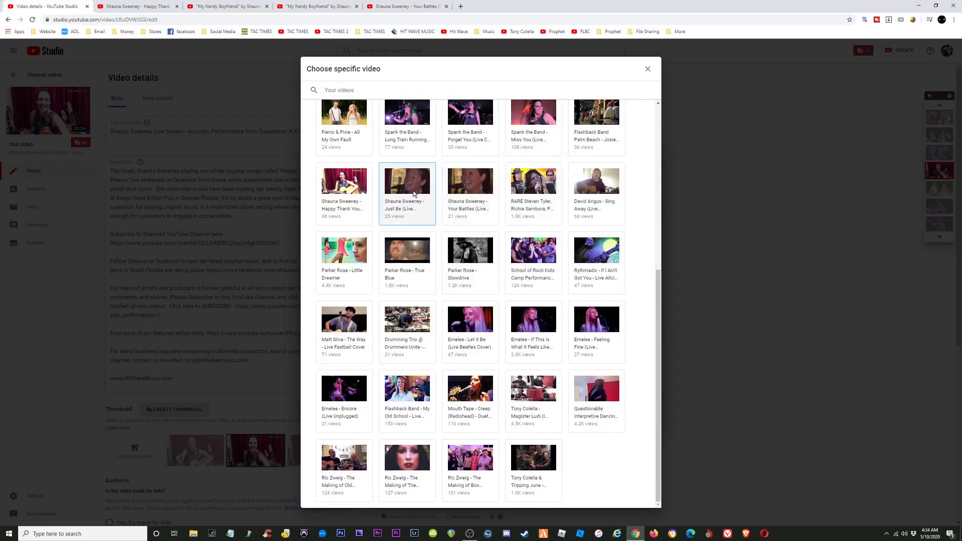
left_click(346, 185)
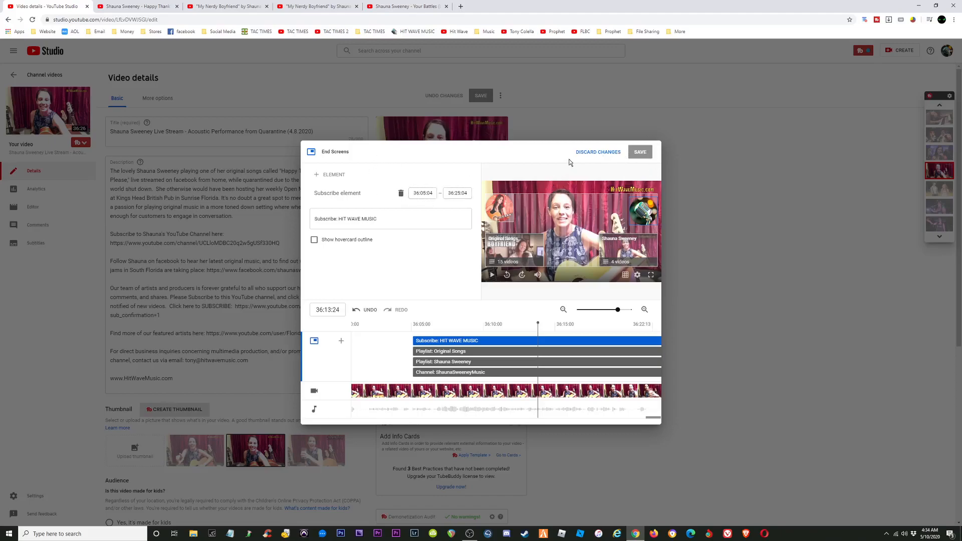
left_click(602, 153)
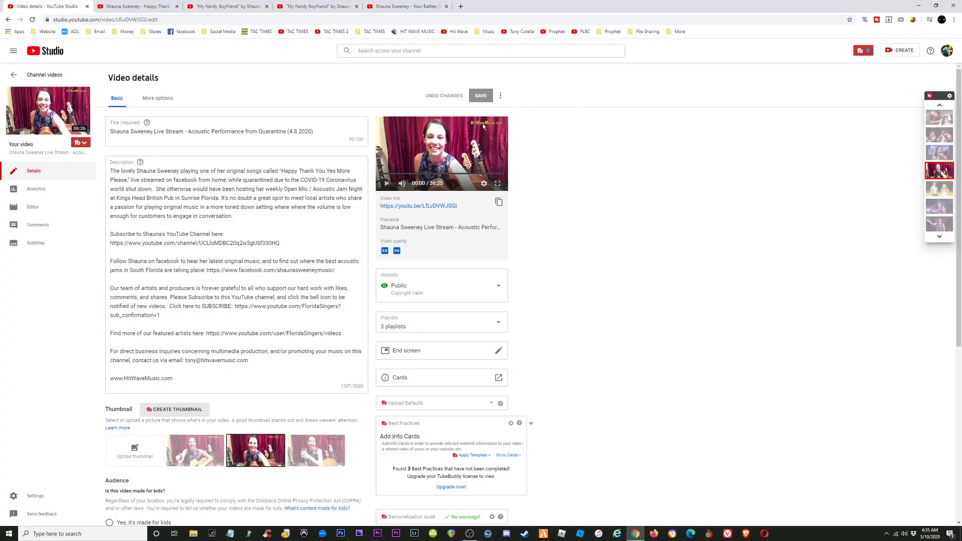
Open the end screen editor of the How to Get Guitar Pick Out video and preview it from 1:32:14.
left_click(16, 75)
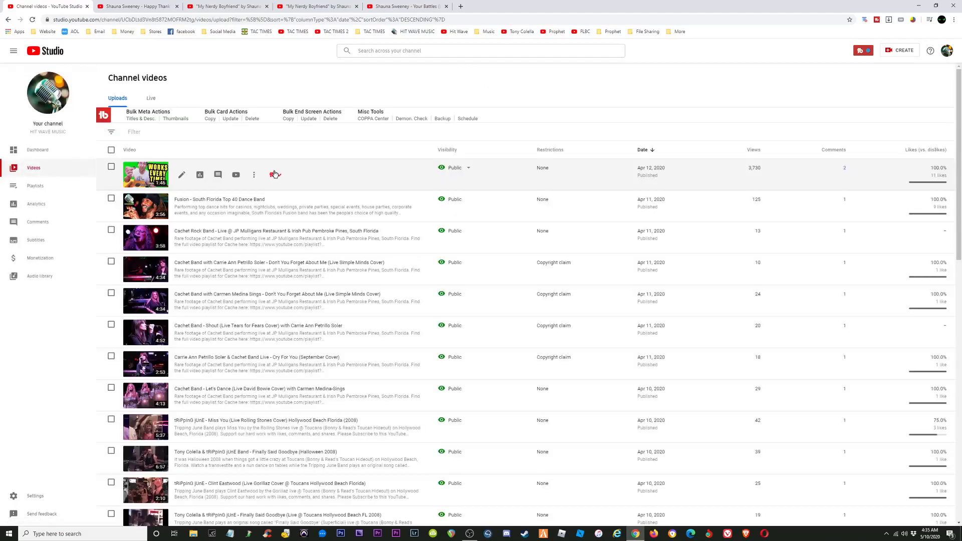
left_click(143, 173)
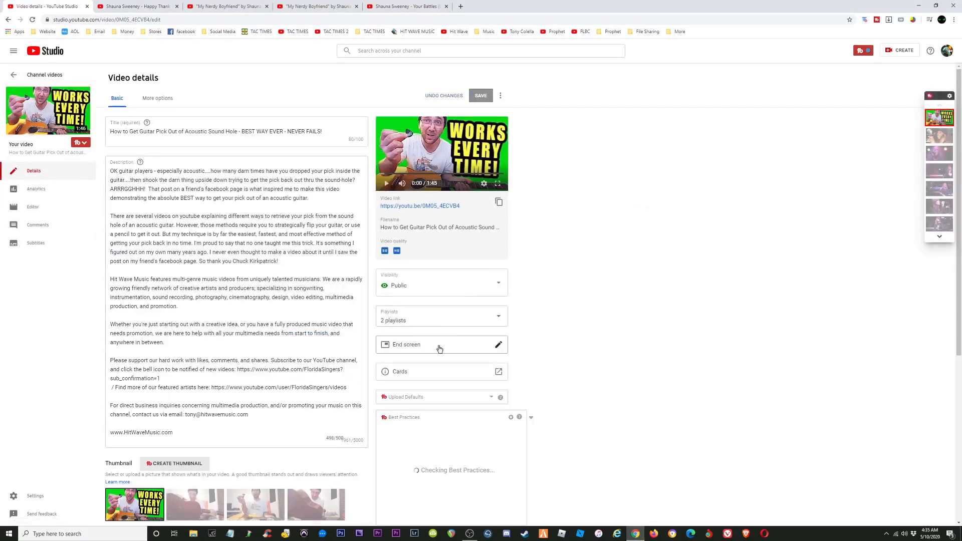
left_click(430, 347)
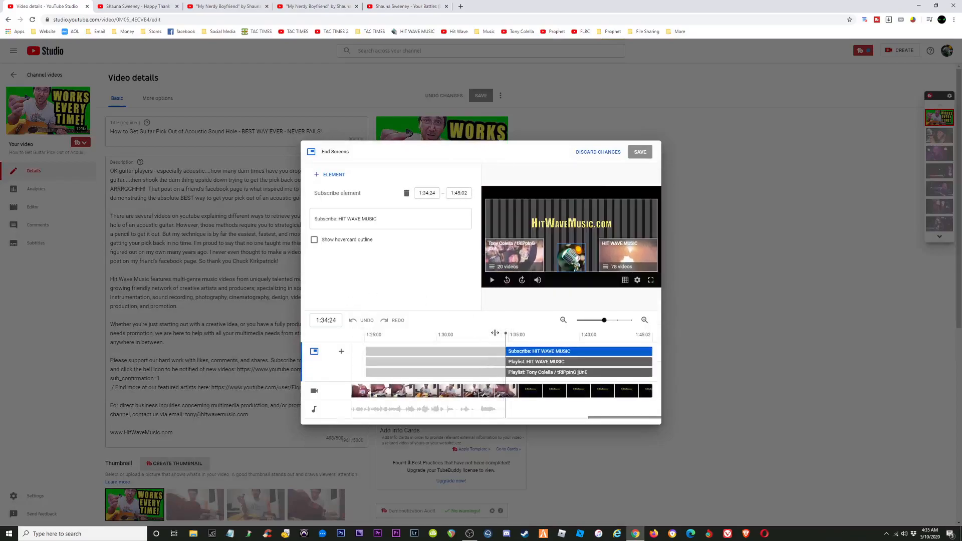
left_click_drag(495, 337, 472, 337)
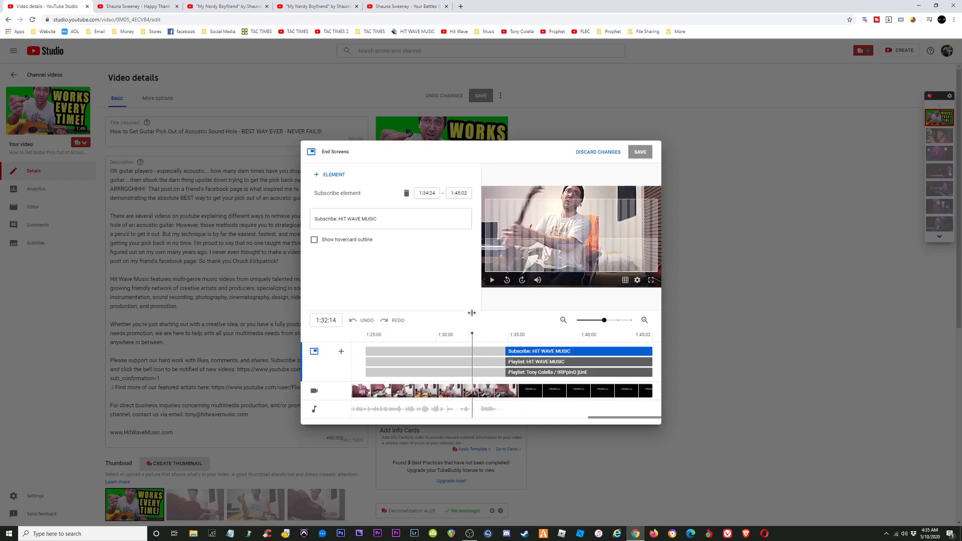
left_click(492, 280)
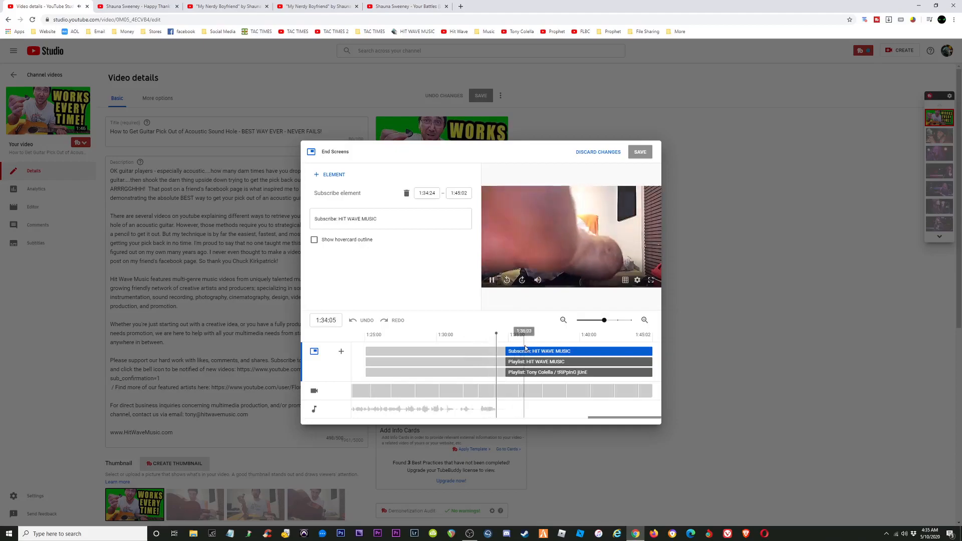
left_click(540, 333)
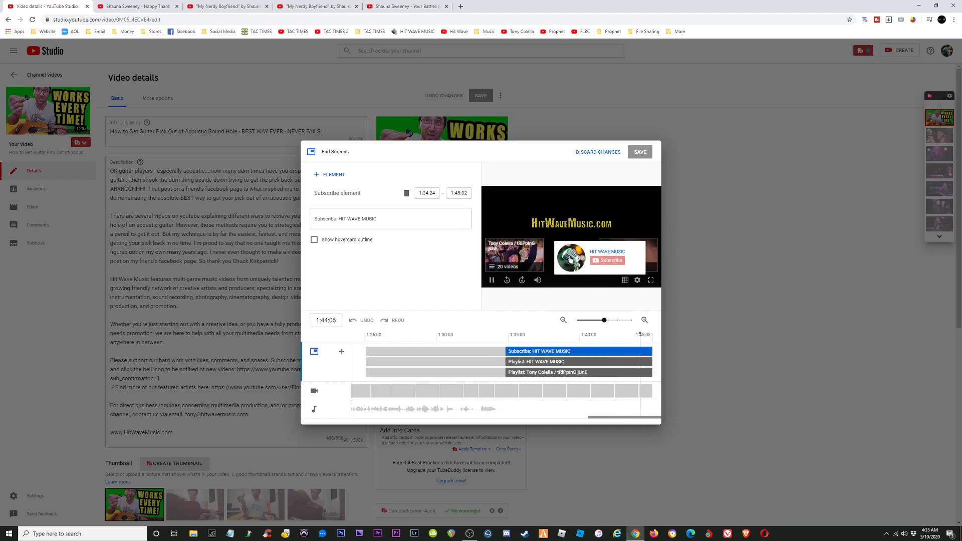
Try the subscribe element in the frame's upper-left corner, and return it to its place between the two playlists.
left_click_drag(575, 258, 502, 214)
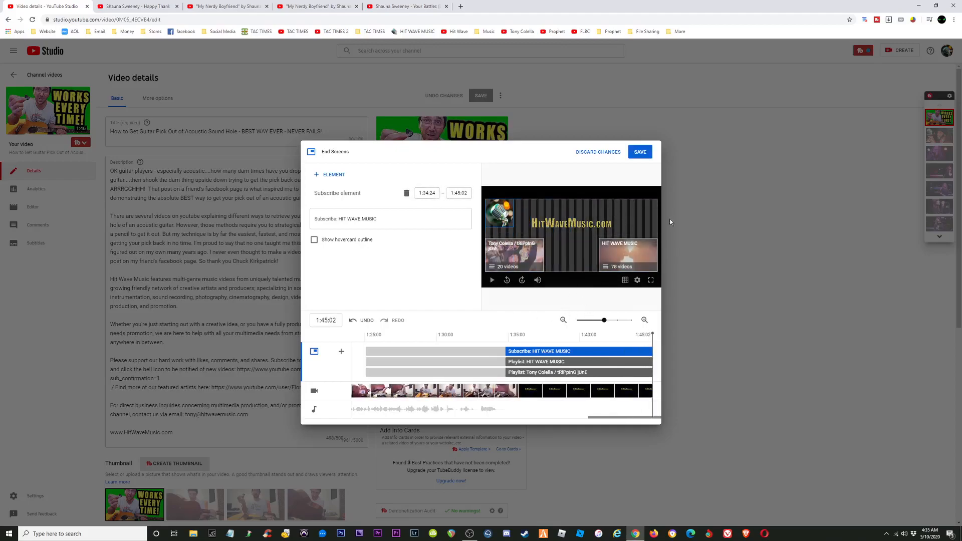
left_click_drag(506, 216, 570, 254)
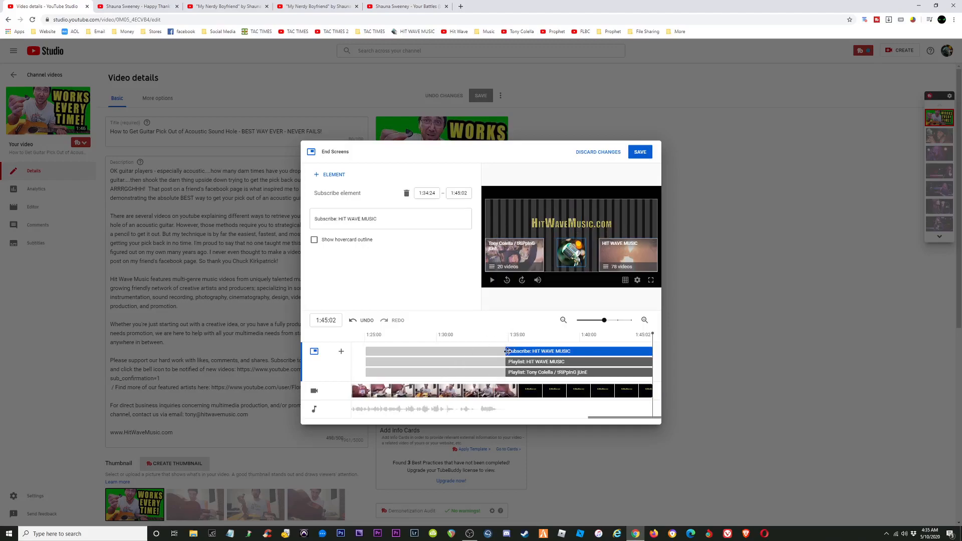
Stagger the starts over the footage, with subscribe first, the HIT WAVE MUSIC playlist at 1:27:15 and the other playlist last, and preview them.
left_click_drag(506, 352, 391, 351)
left_click_drag(506, 362, 428, 362)
left_click_drag(505, 373, 401, 364)
left_click(387, 334)
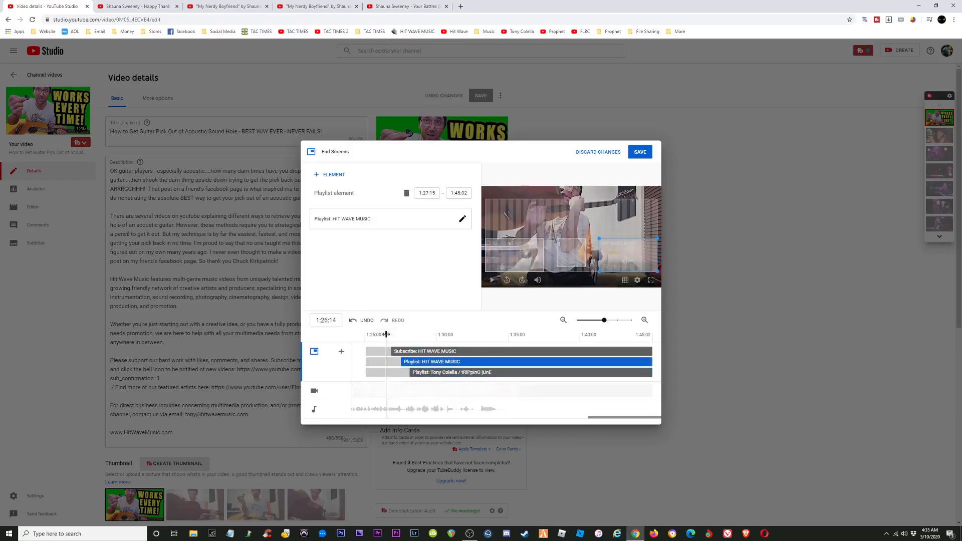
key("space")
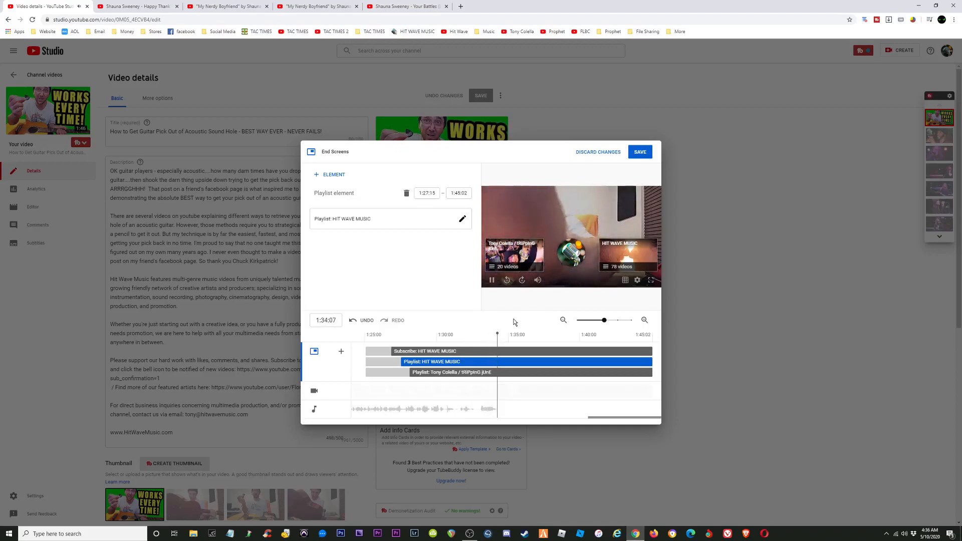
key("space")
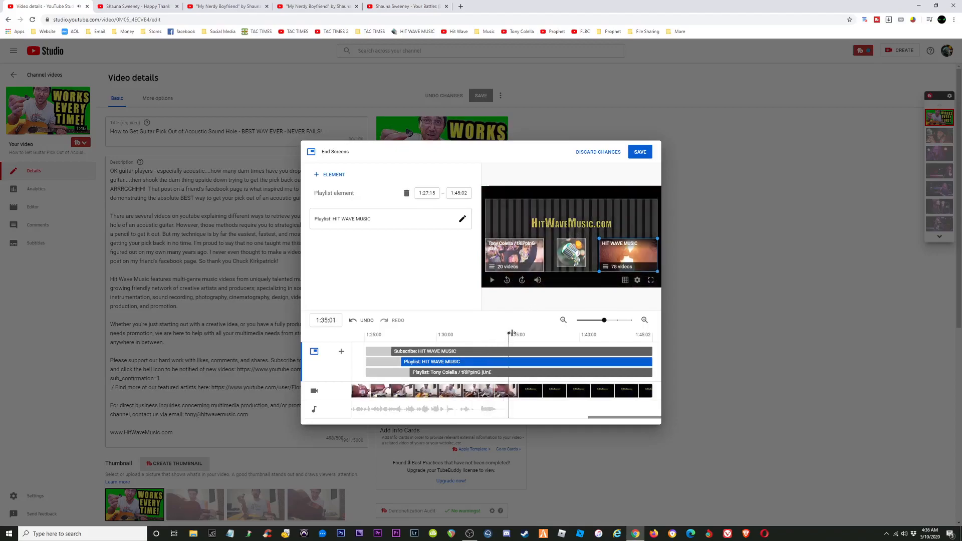
Align the starts of all three elements at 1:35:00, preview the transition into the outro, and save the end screen.
left_click_drag(508, 333, 508, 334)
left_click_drag(390, 350, 508, 350)
left_click_drag(404, 362, 508, 362)
left_click_drag(412, 374, 504, 371)
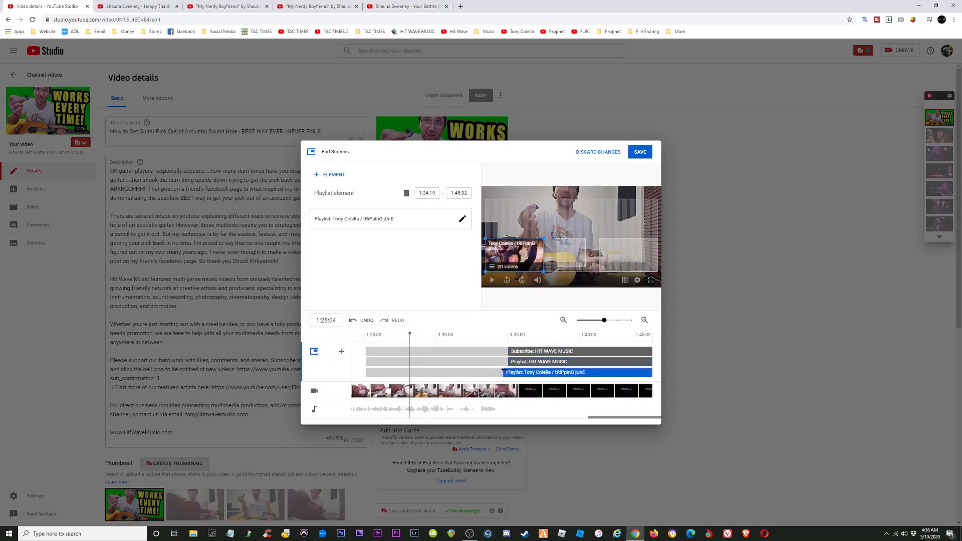
left_click(484, 334)
key("space")
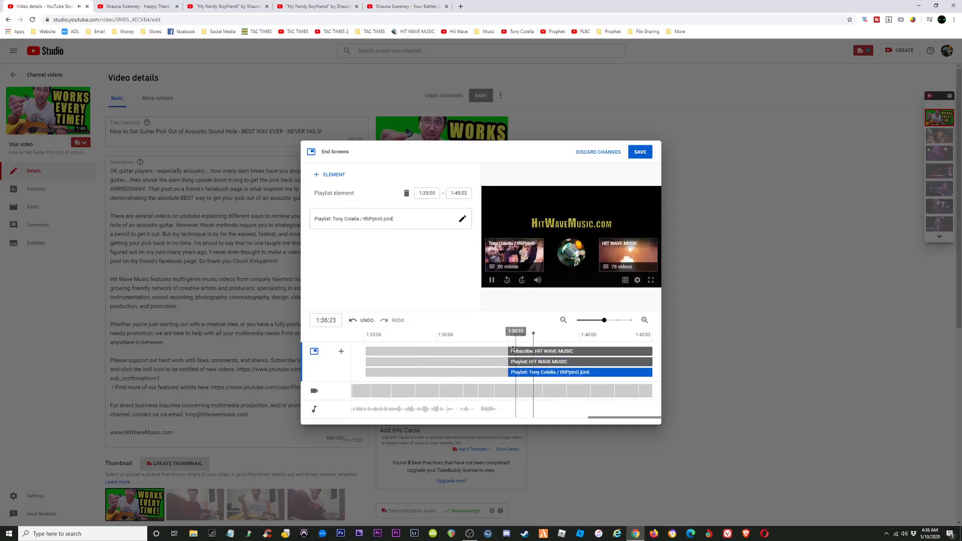
left_click_drag(511, 351, 504, 372)
left_click(643, 151)
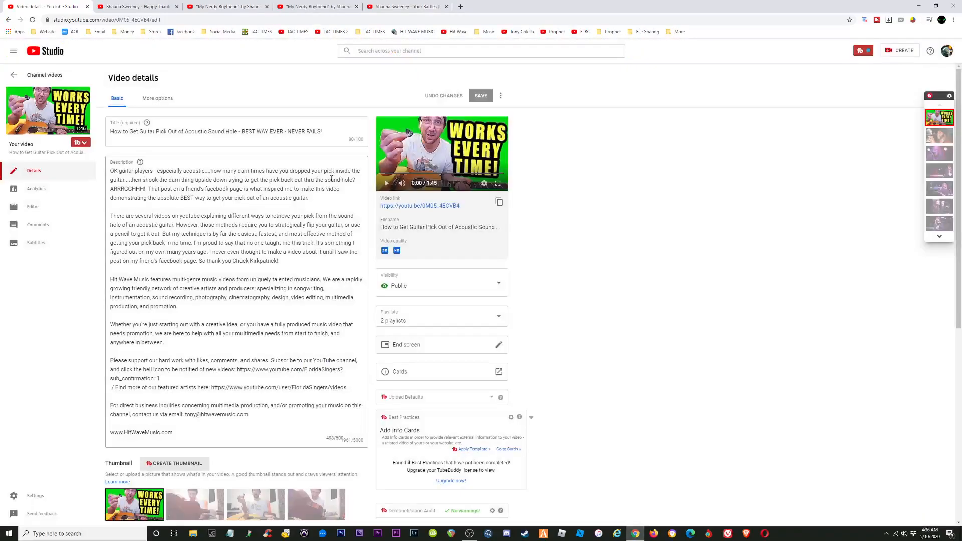
Open the end screen of the RARE Steven Tyler, Richie Sambora, Pat Travers video and preview it from just before its elements start.
left_click(13, 75)
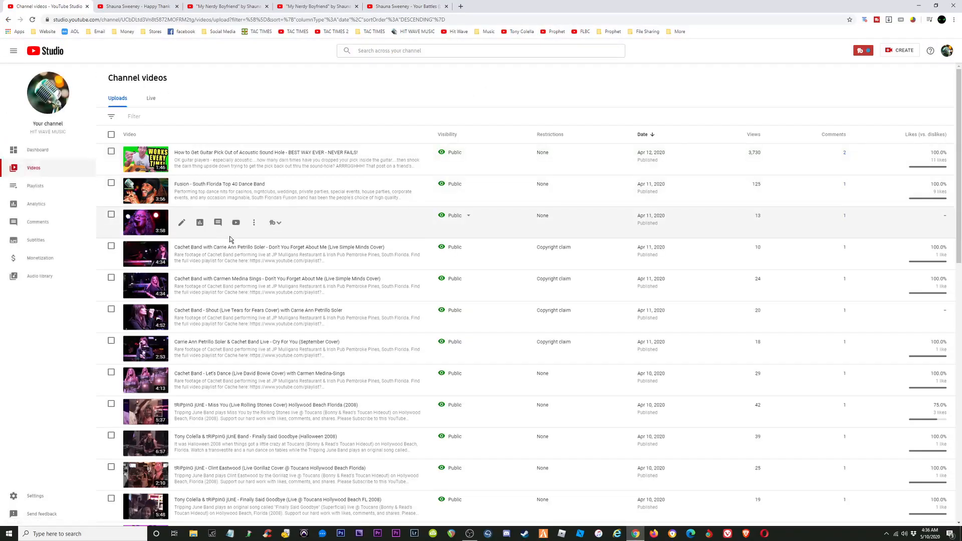
scroll(231, 238, "down", 6)
scroll(221, 231, "down", 7)
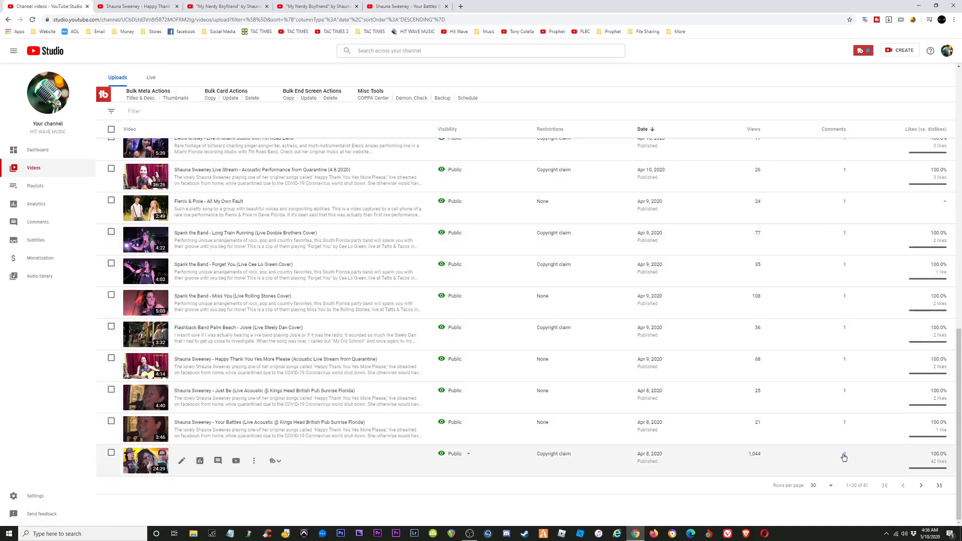
left_click(144, 459)
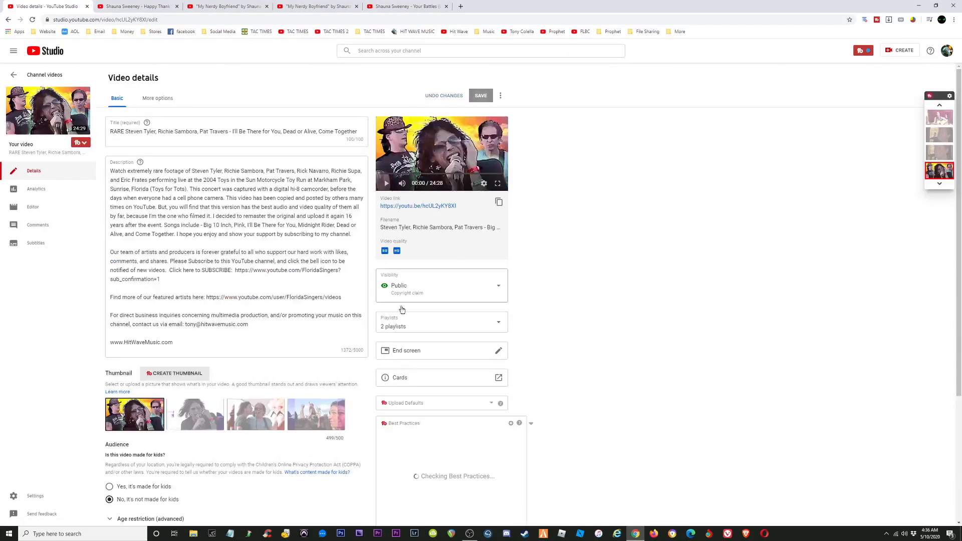
left_click(432, 353)
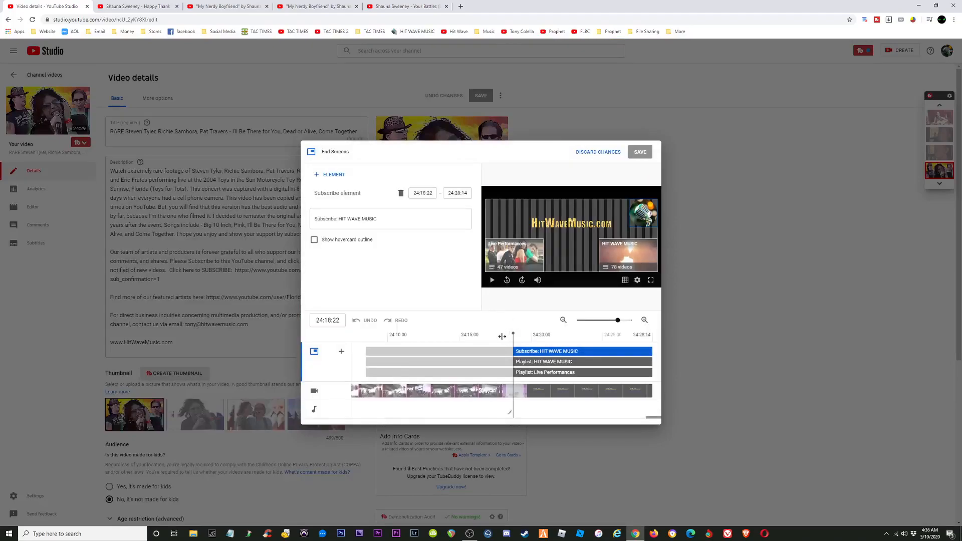
left_click(499, 338)
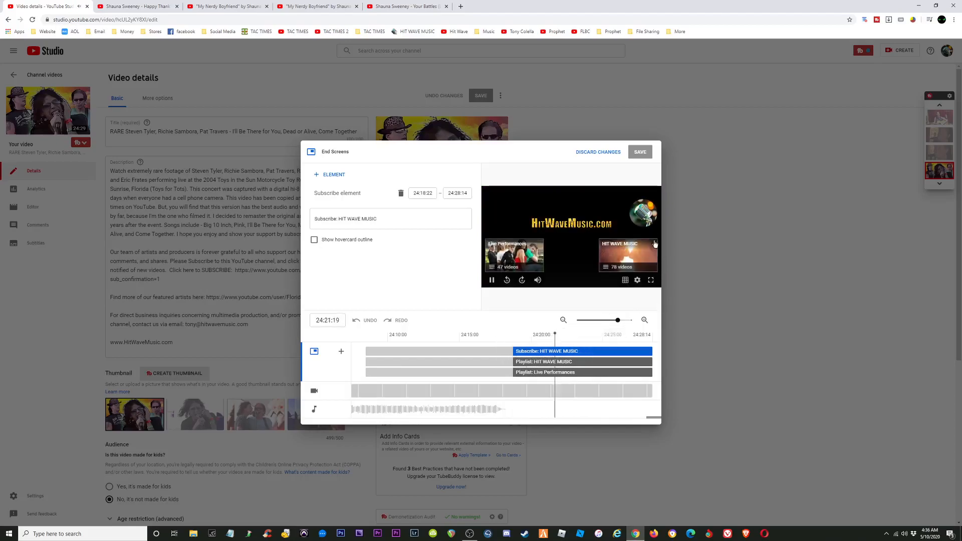
Try the subscribe element in the frame's upper-left corner above the Live Performances playlist, and discard the changes.
mouse_move(645, 219)
left_mouse_down()
mouse_move(570, 263)
mouse_move(626, 254)
mouse_move(643, 219)
left_mouse_up()
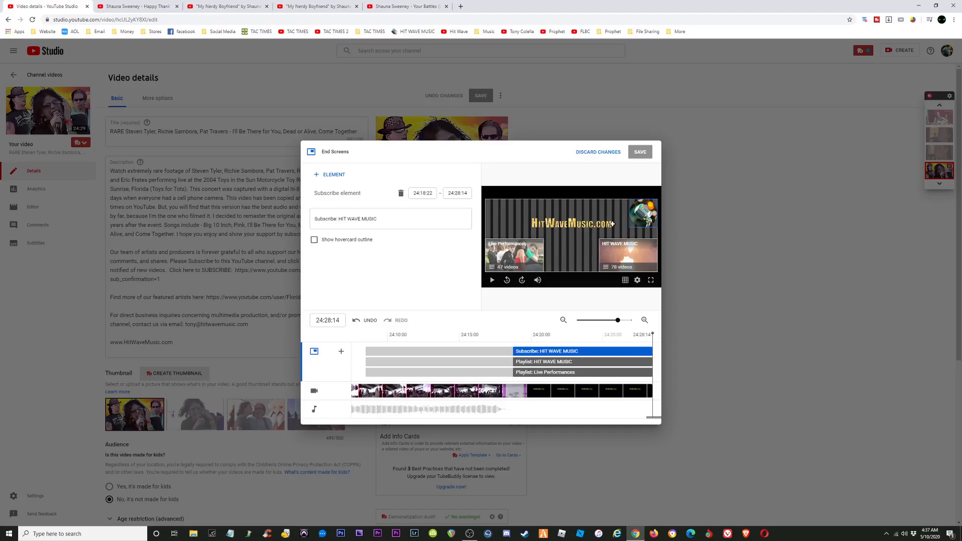
left_click_drag(640, 218, 488, 210)
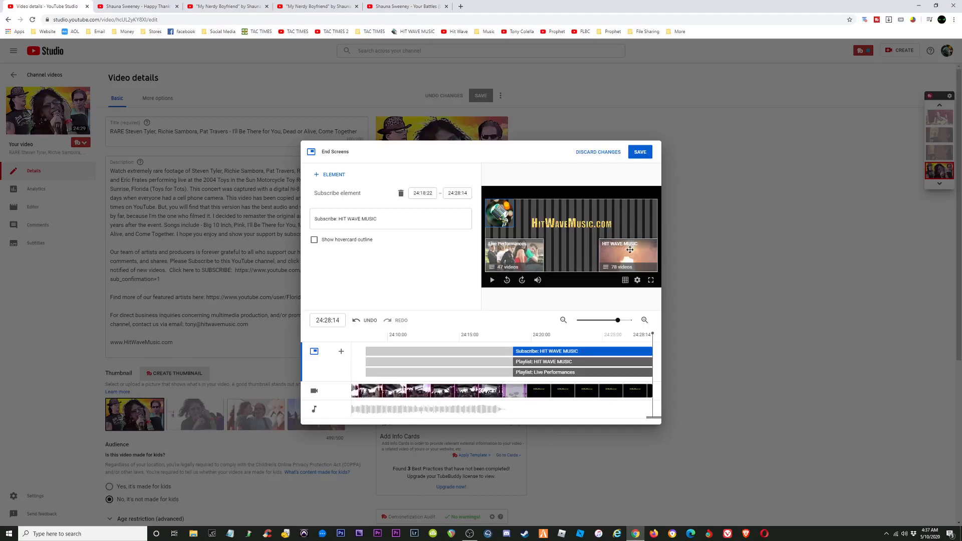
left_click(630, 249)
left_click(506, 260)
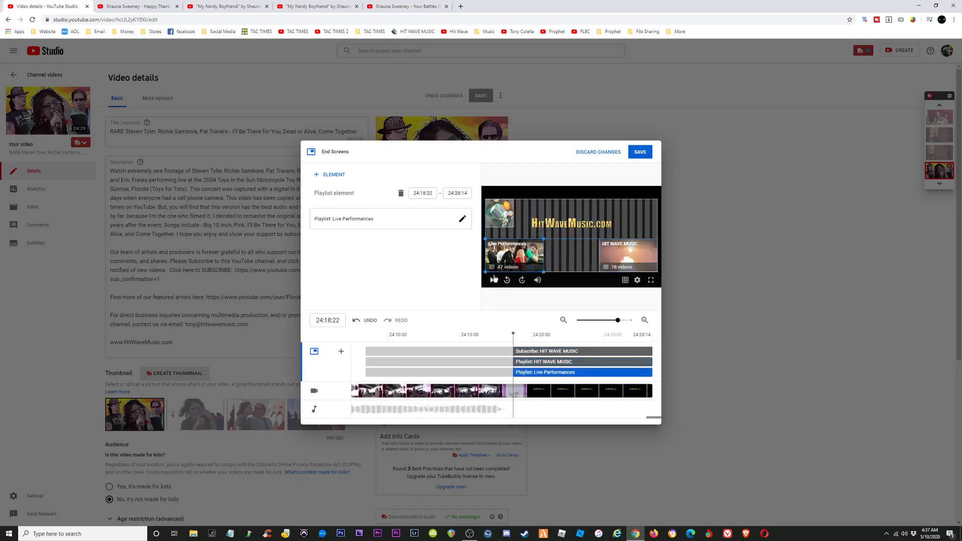
left_click(499, 213)
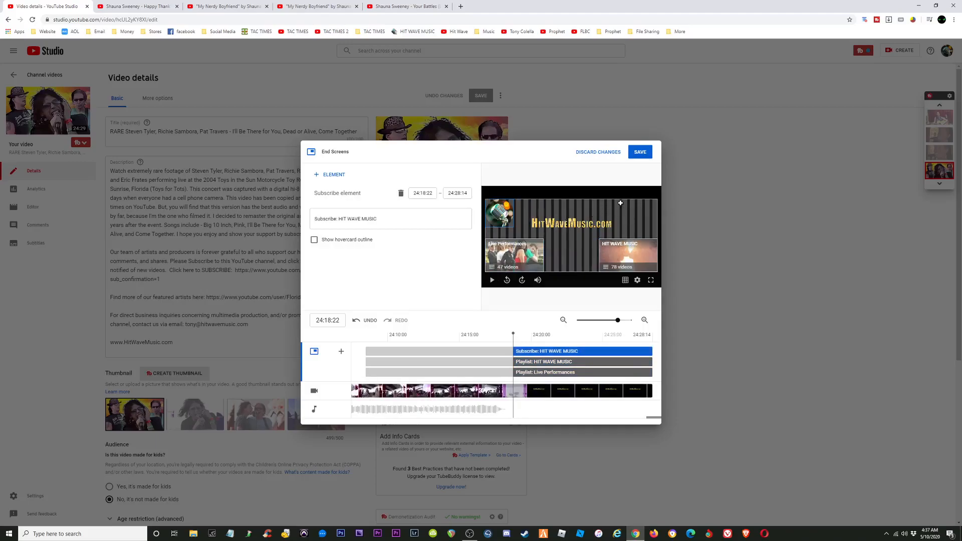
left_click(615, 153)
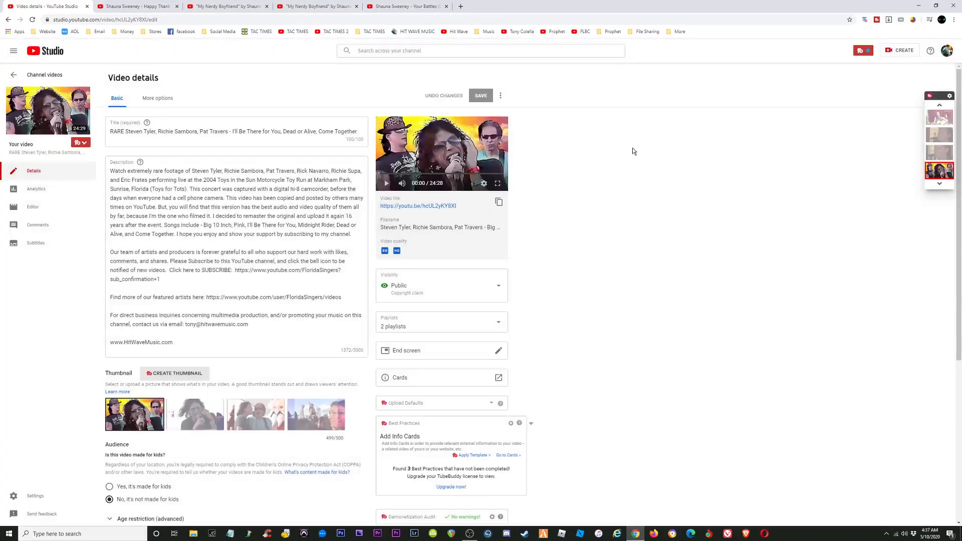
Return to the channel's uploads and look through the list, up to its third page, for another video to demonstrate.
left_click(8, 20)
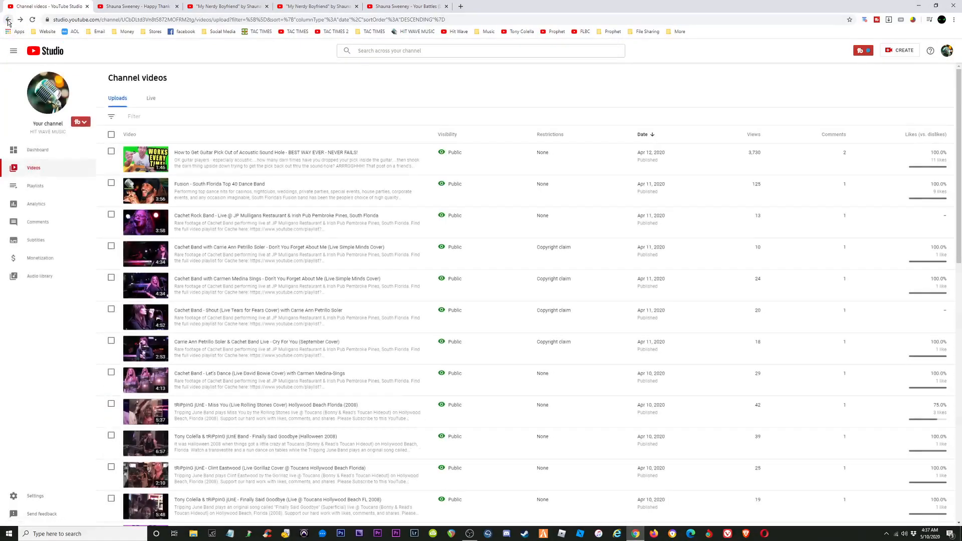
scroll(221, 195, "down", 4)
scroll(221, 196, "down", 10)
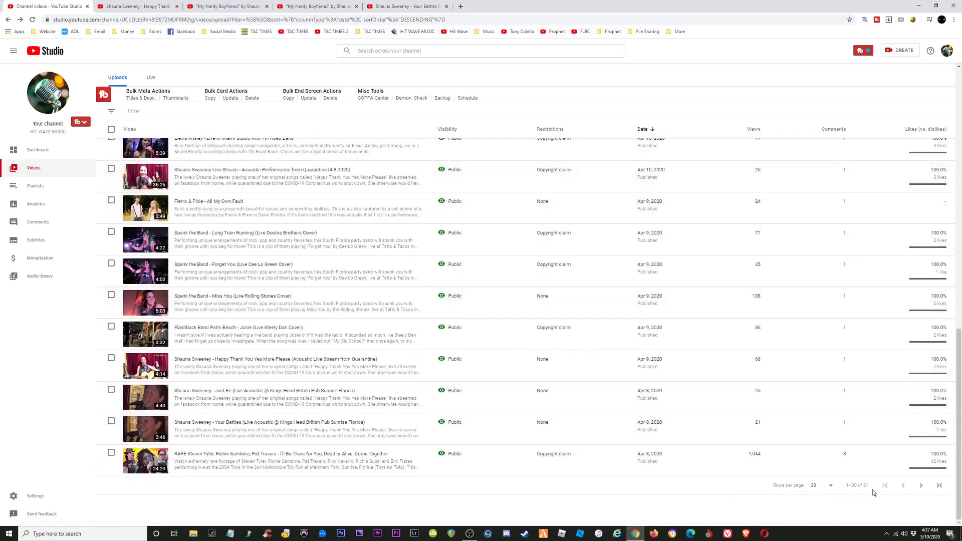
left_click(922, 487)
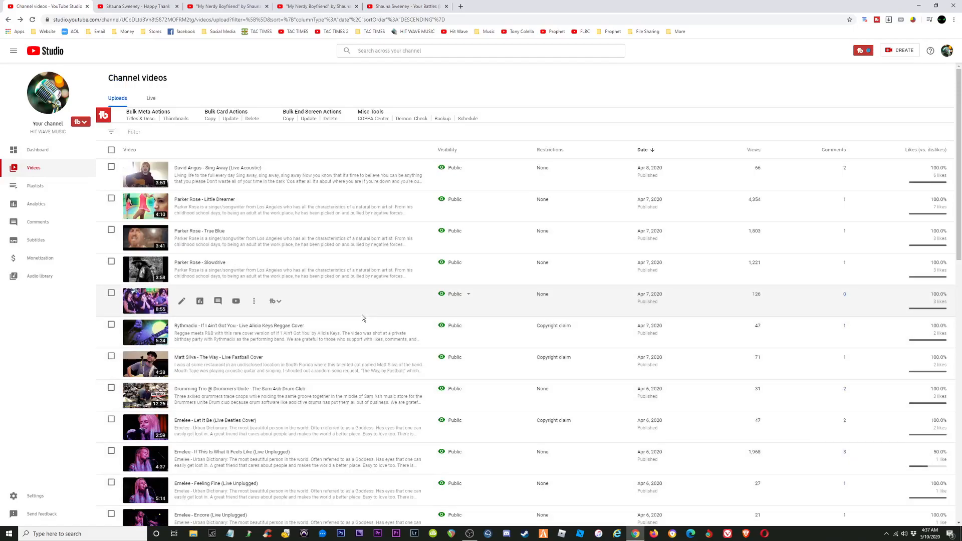
scroll(360, 315, "down", 5)
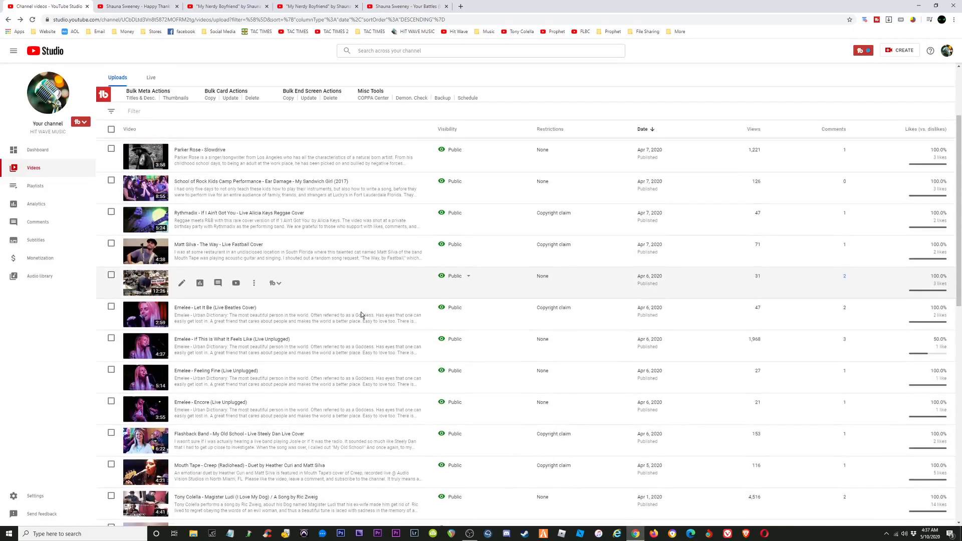
scroll(359, 315, "down", 1)
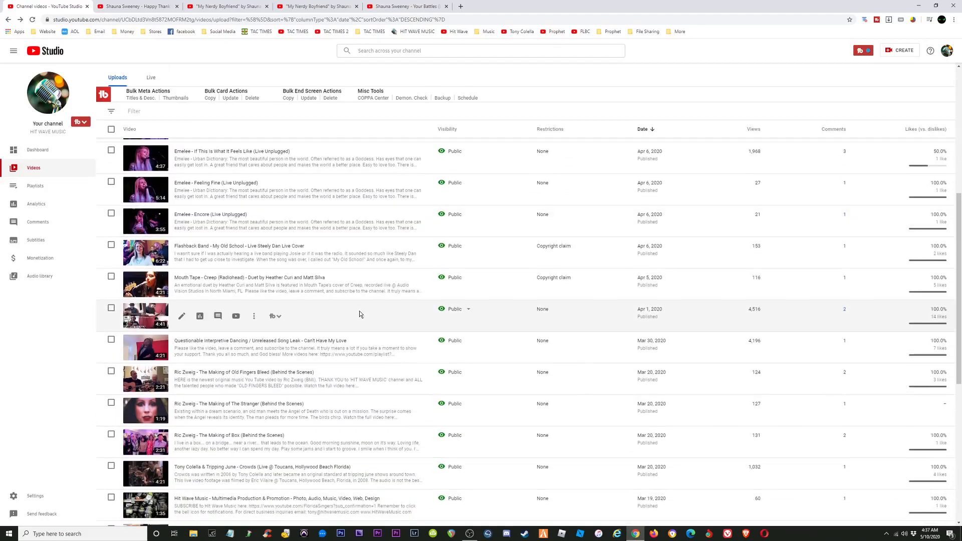
scroll(359, 314, "down", 4)
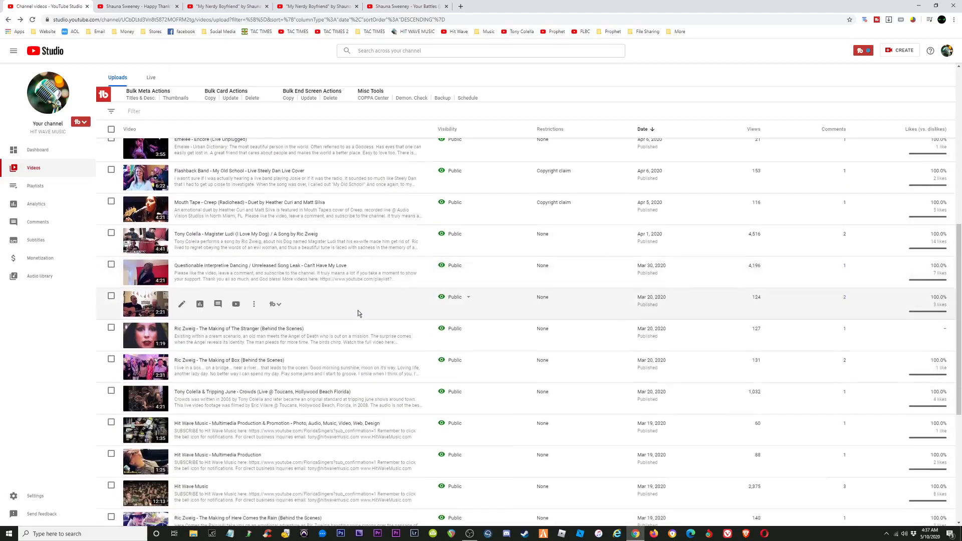
scroll(354, 311, "down", 2)
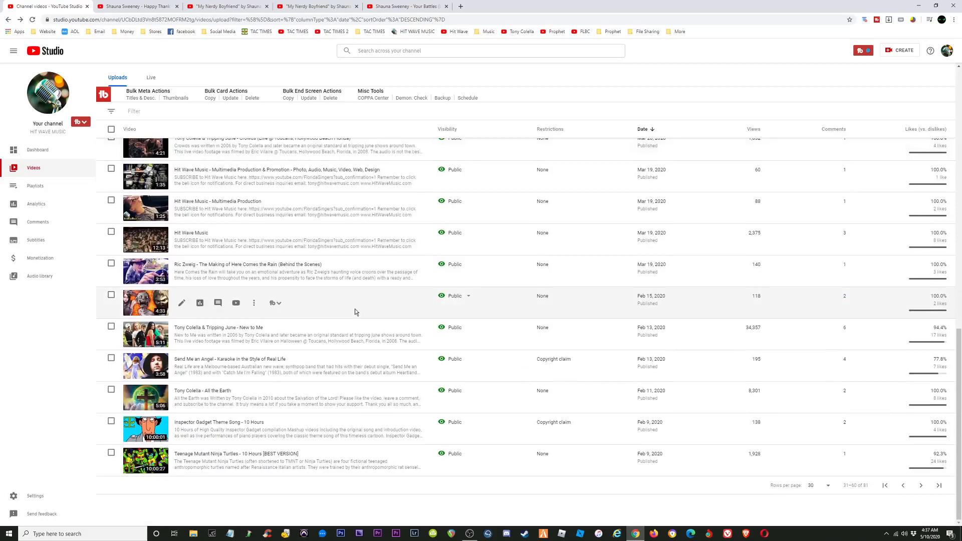
scroll(300, 378, "up", 2)
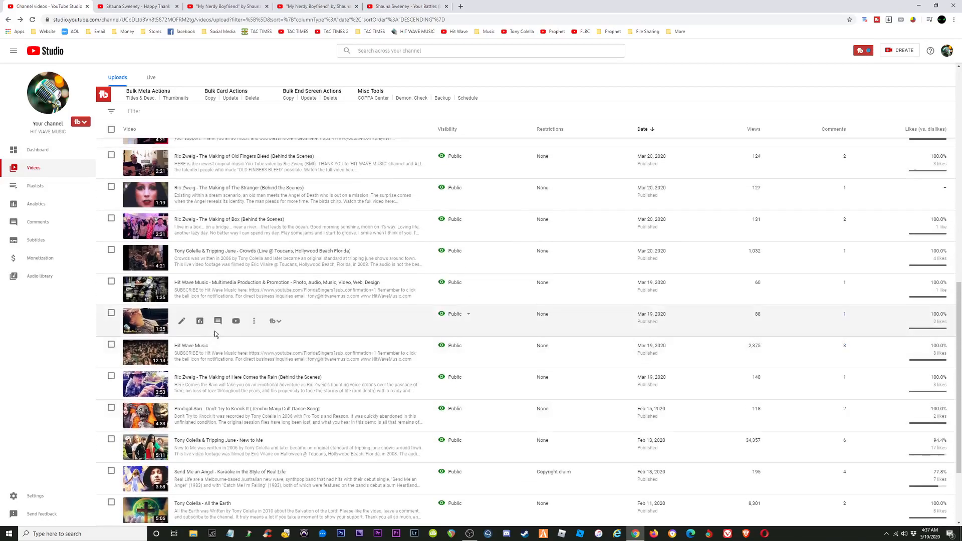
scroll(214, 330, "up", 2)
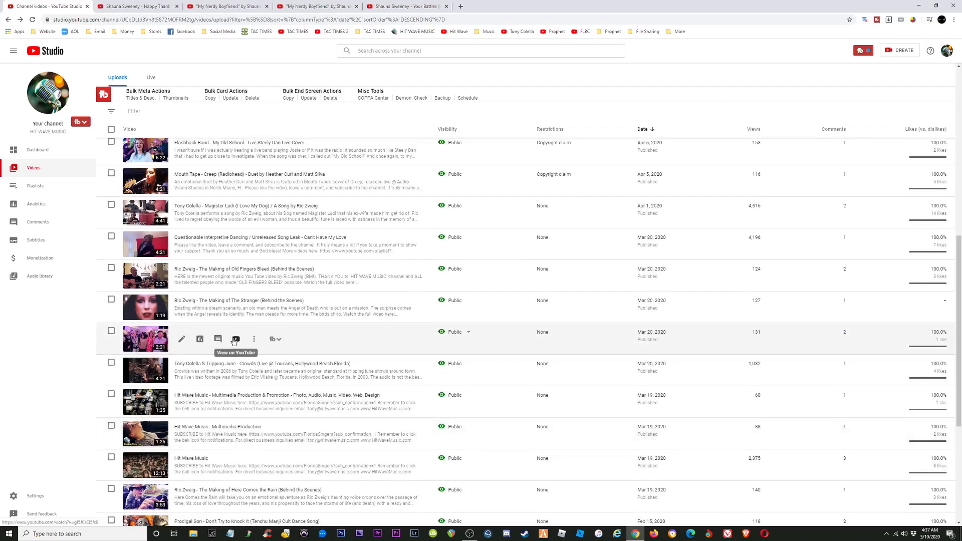
scroll(233, 342, "up", 2)
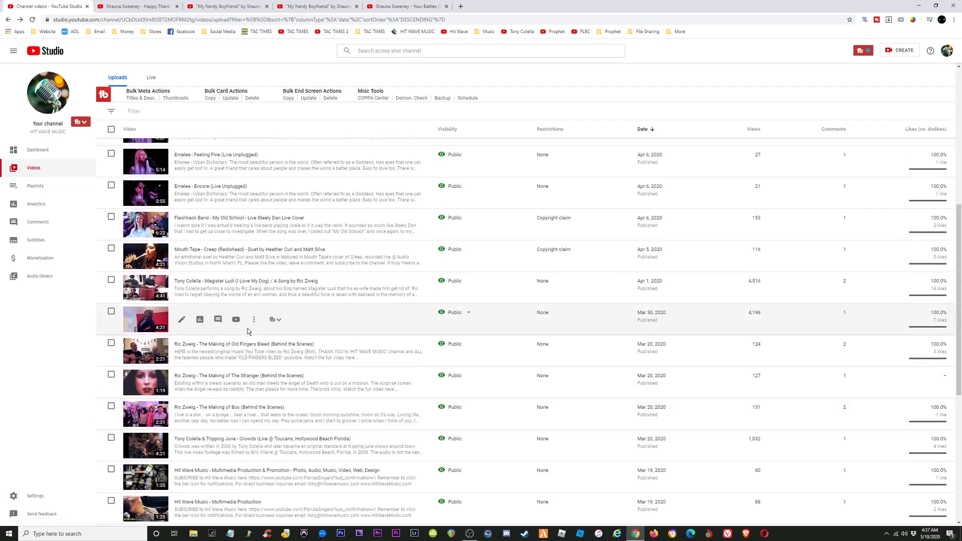
scroll(238, 316, "up", 2)
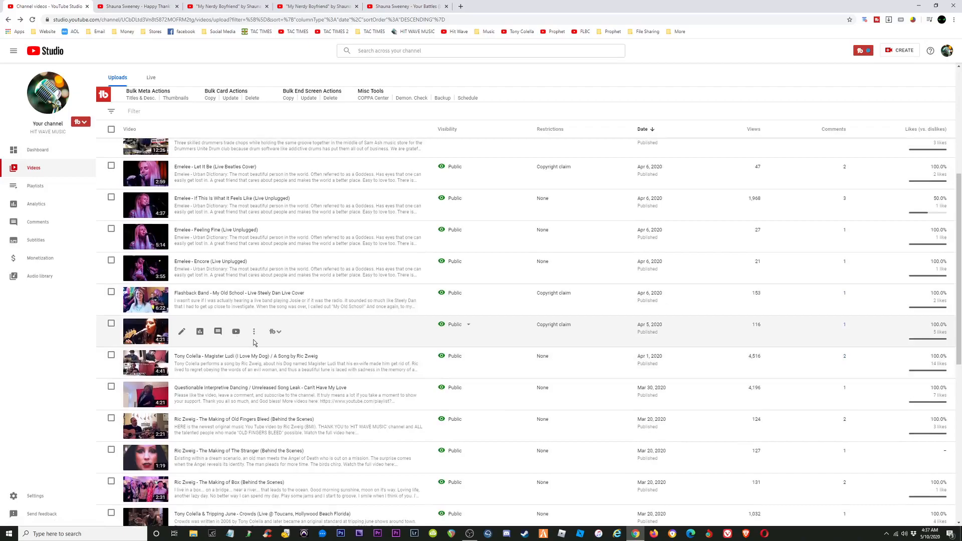
scroll(260, 344, "down", 3)
scroll(260, 344, "down", 5)
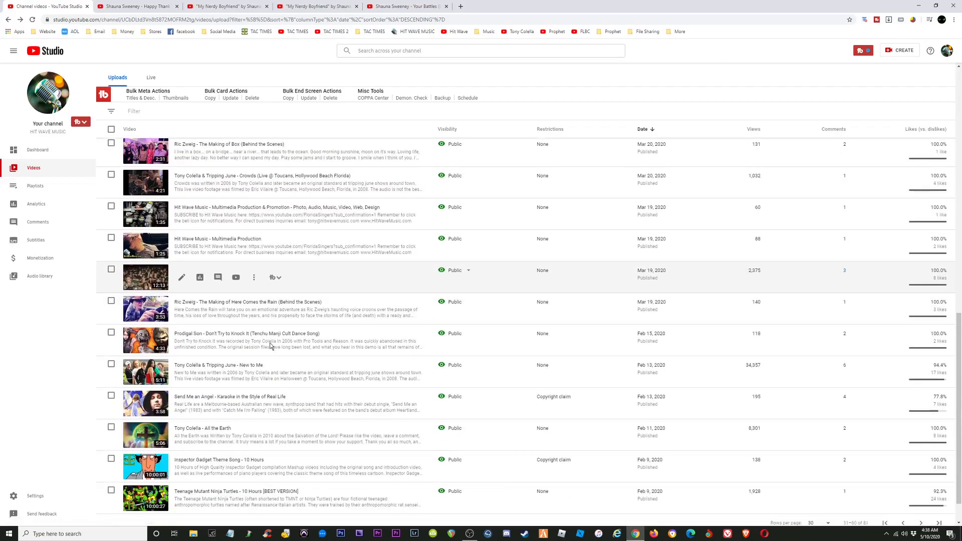
scroll(271, 345, "down", 1)
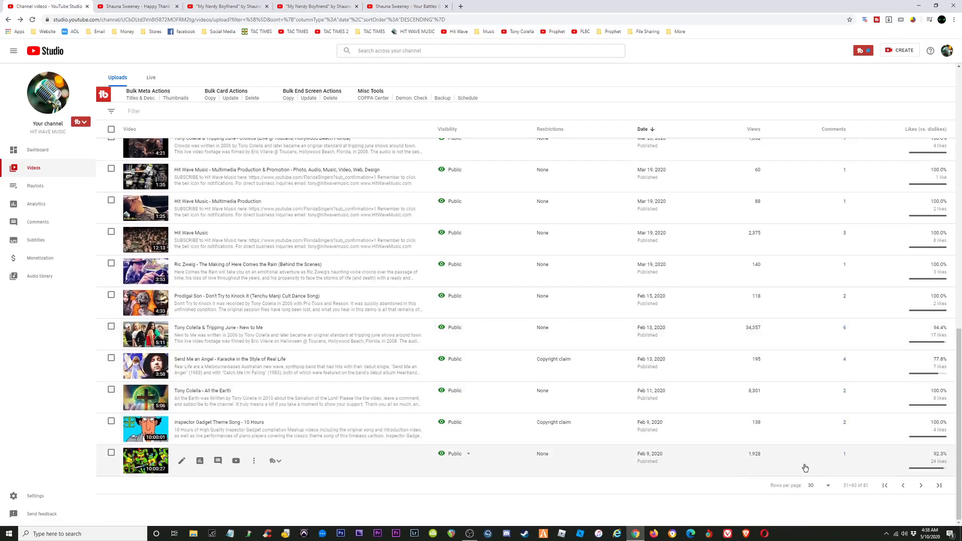
left_click(922, 487)
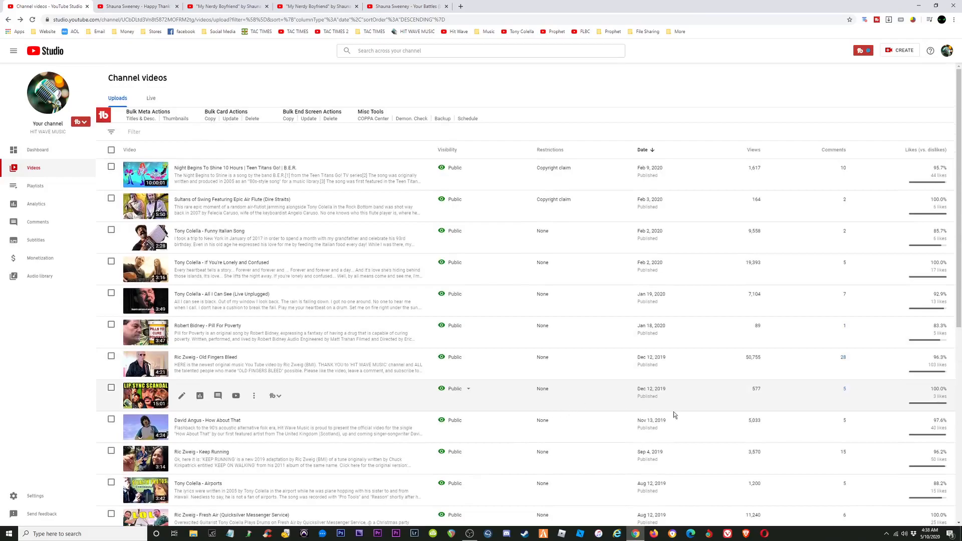
Open the end screen of the If You're Lonely and Confused video and preview the transition into the outro.
left_click(142, 267)
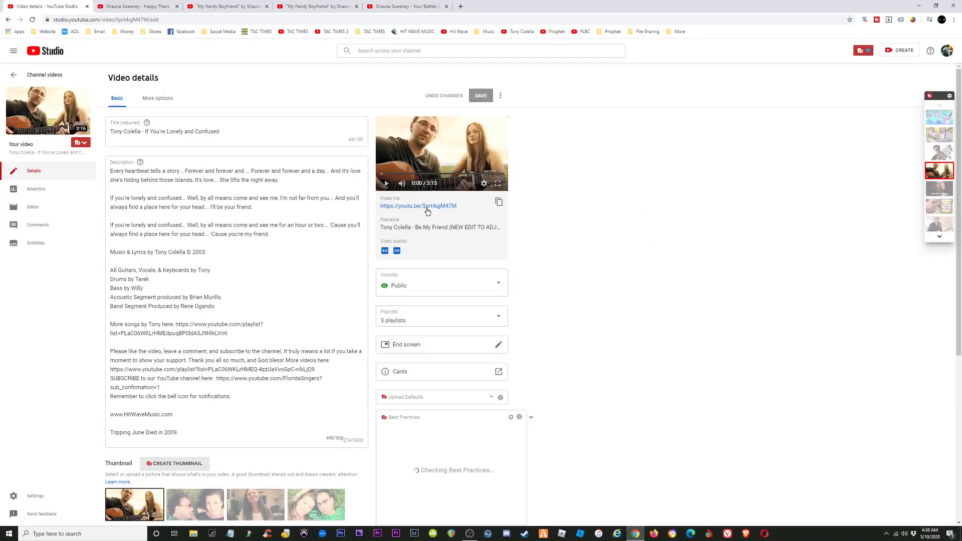
left_click(432, 346)
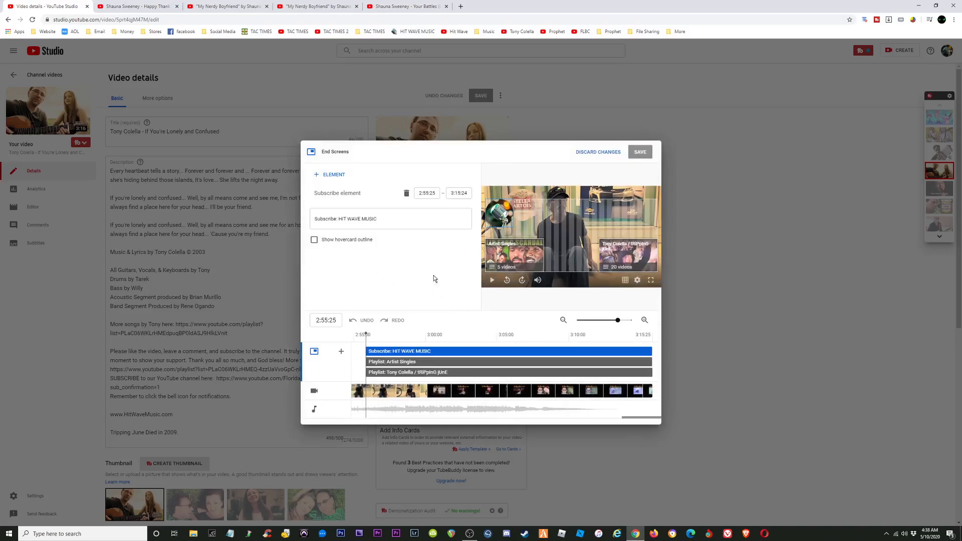
left_click(492, 284)
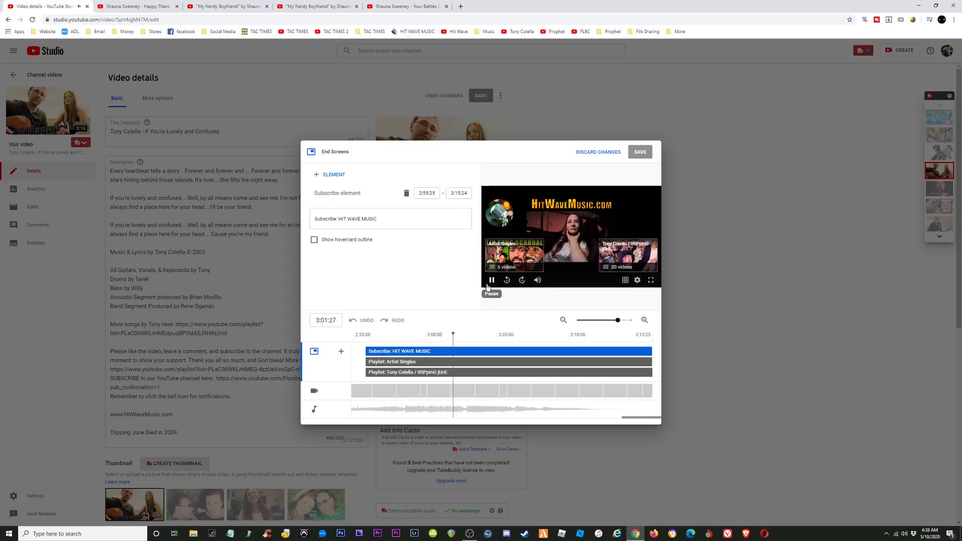
left_click(489, 284)
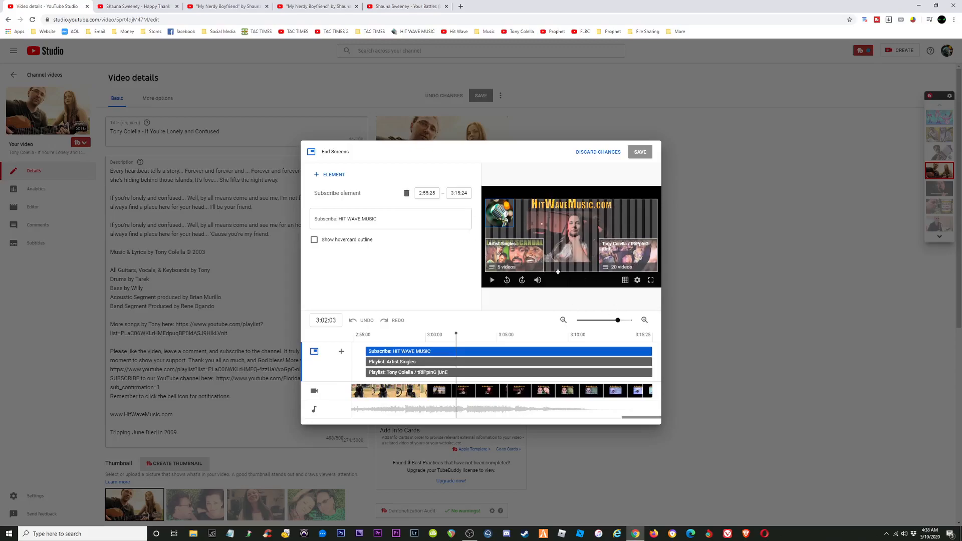
left_click(436, 339)
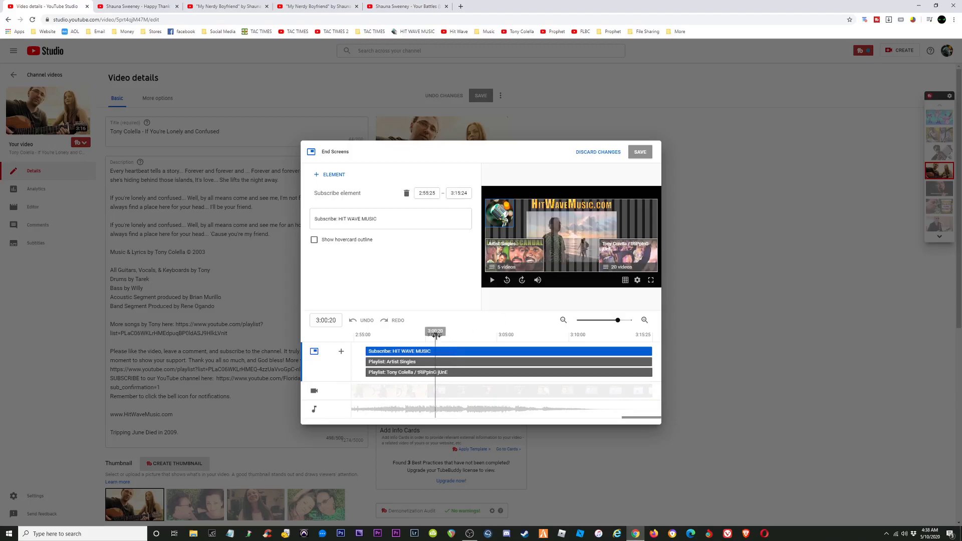
key("space")
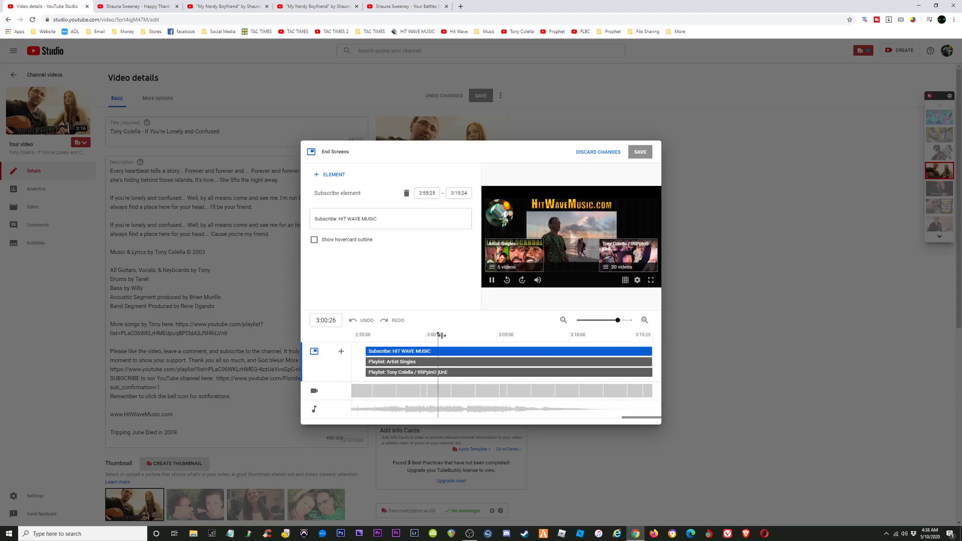
left_click(407, 336)
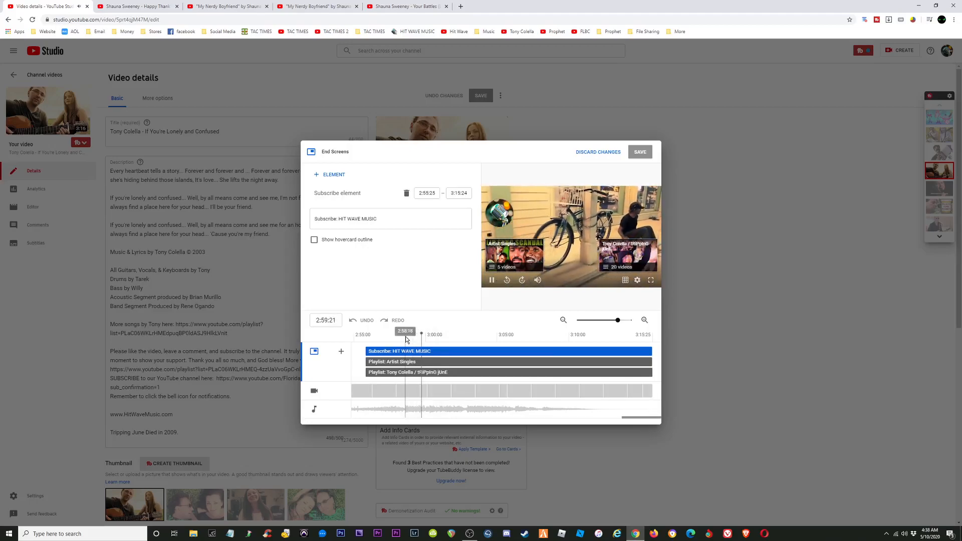
key("space")
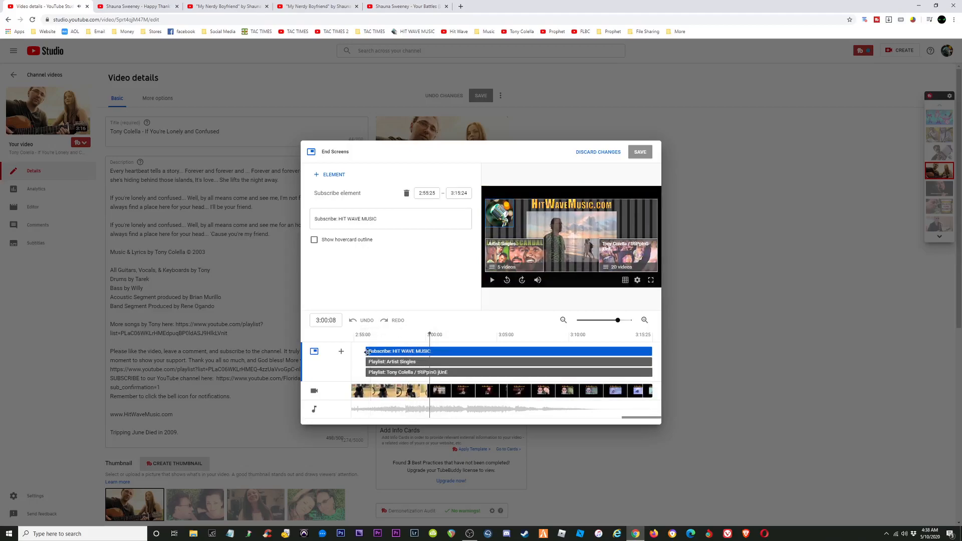
Move the starts of the subscribe element and both playlist elements to about 3:00:04, where the outro begins, and play it through.
left_click_drag(428, 349, 427, 349)
left_click_drag(365, 364, 425, 363)
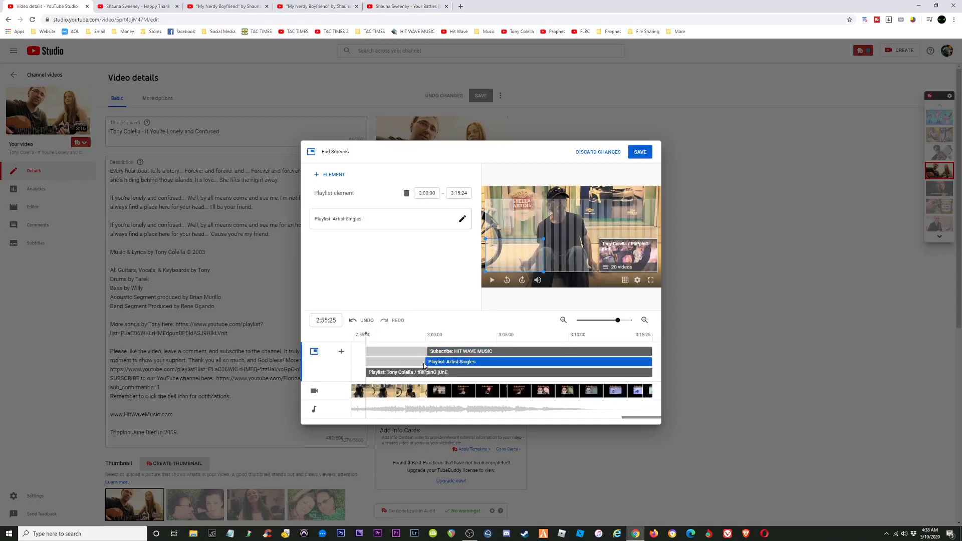
left_click_drag(366, 373, 428, 372)
key("space")
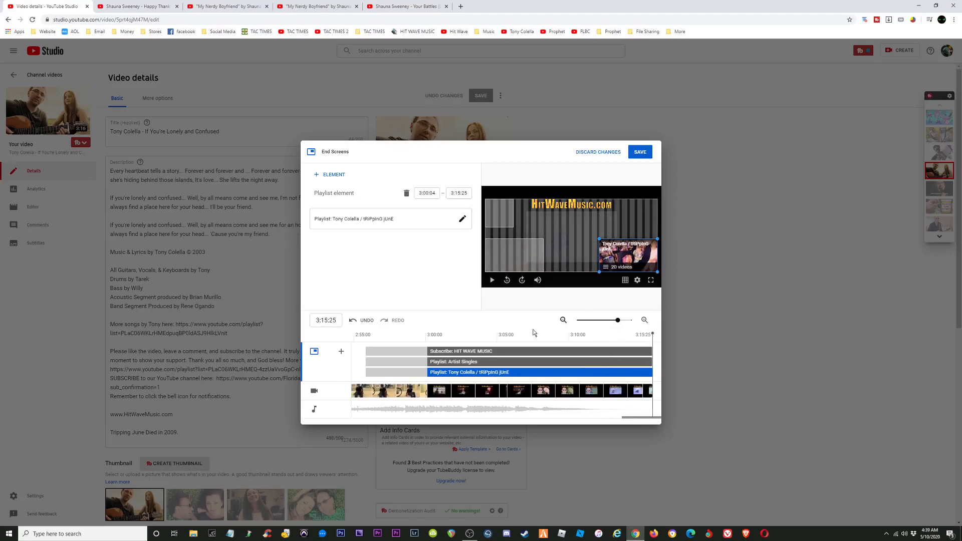
Replay the outro from the elements' new start at 3:00:04 and save the end screen.
left_click(429, 339)
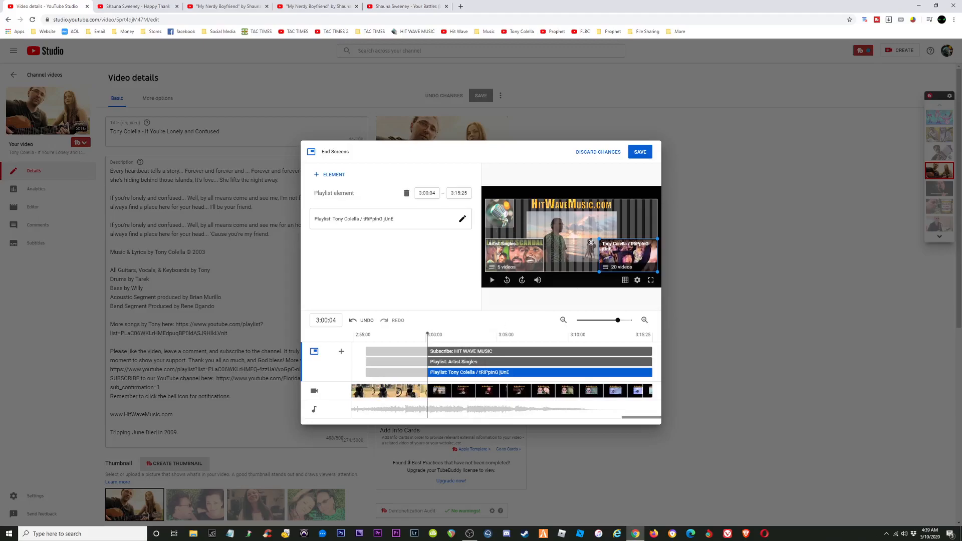
key("space")
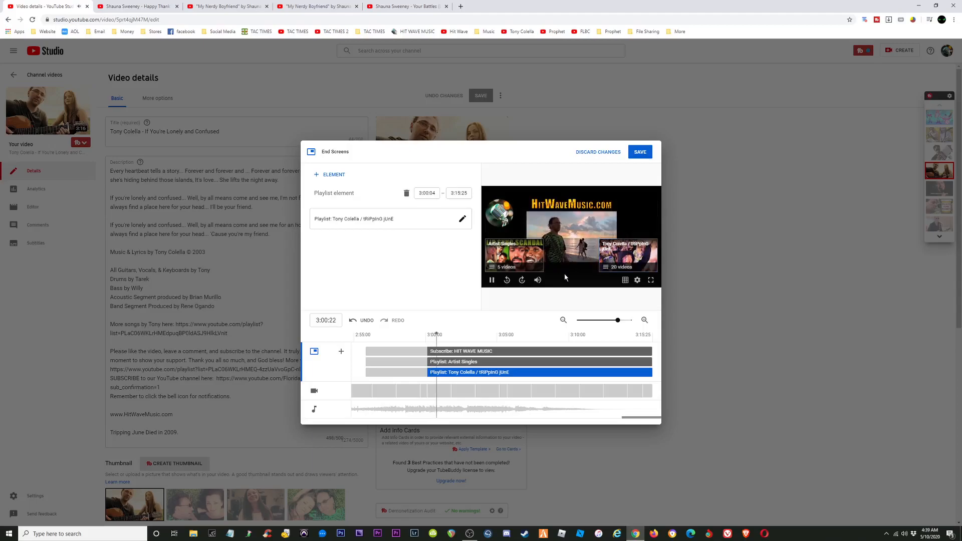
key("space")
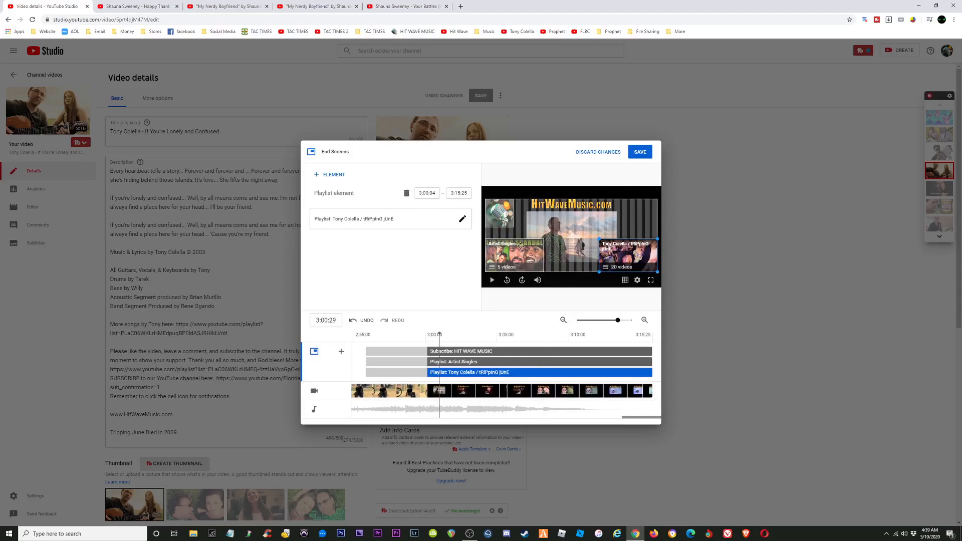
left_click(640, 152)
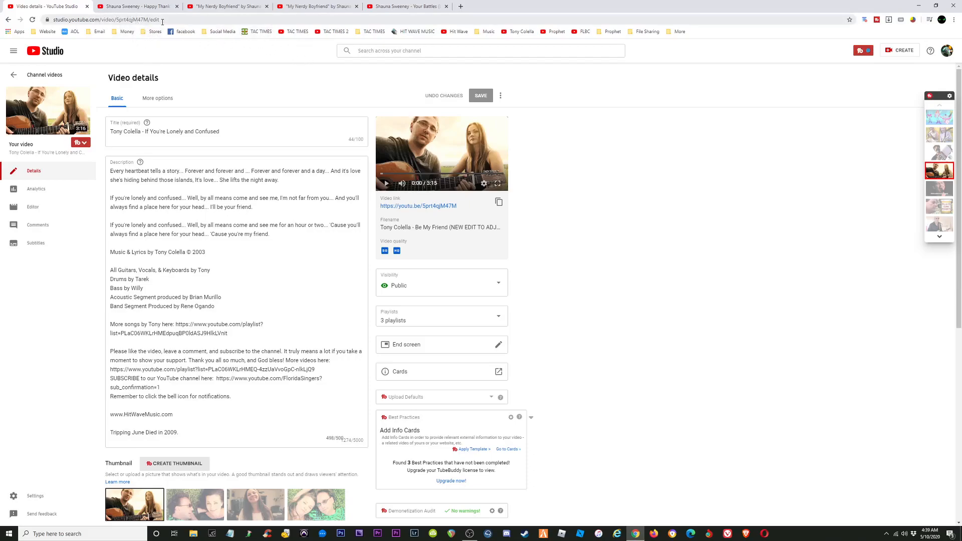
Close the four Shauna Sweeney video pages, keeping only the YouTube Studio page open.
left_click(134, 7)
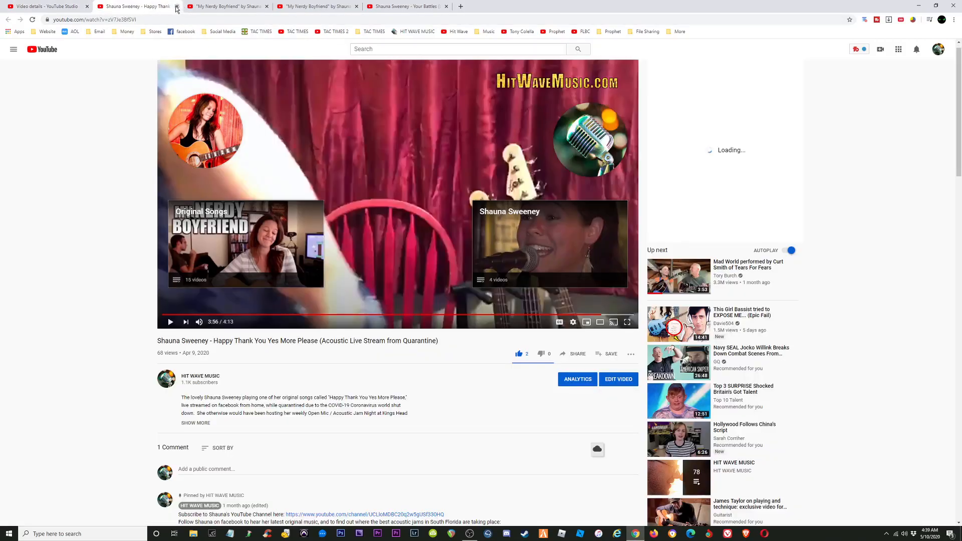
left_click(177, 7)
left_click(177, 7)
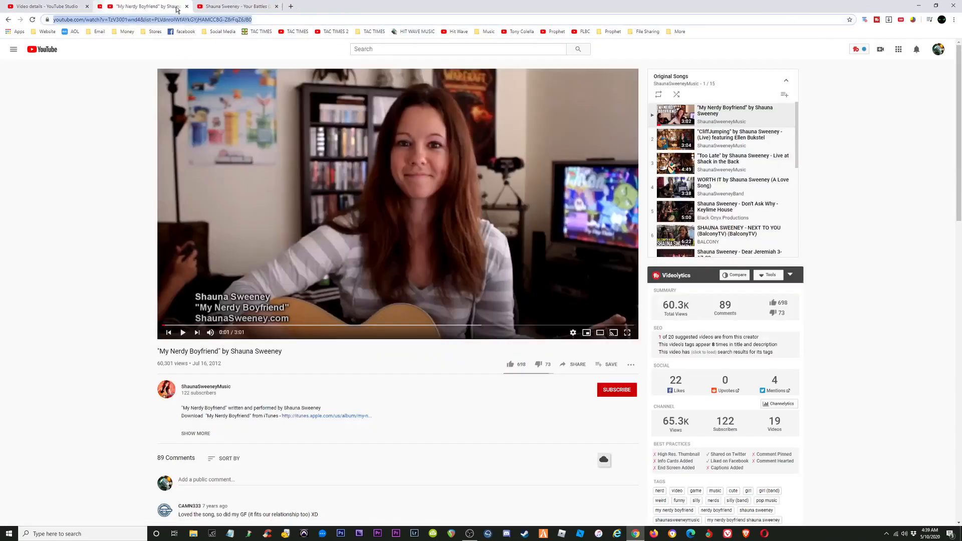
left_click(177, 7)
left_click(177, 7)
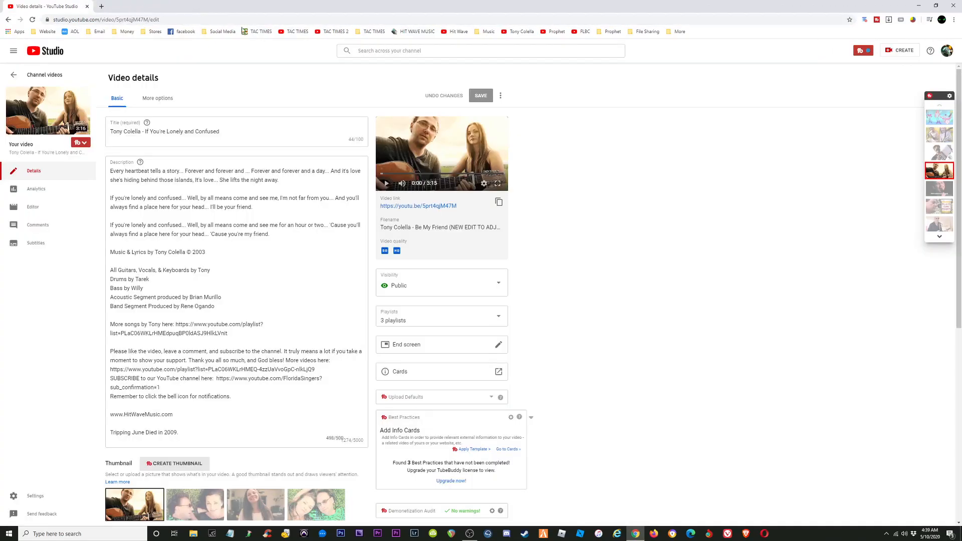
Go to the HIT WAVE MUSIC channel's public page and look over its home sections and featured video.
left_click(14, 75)
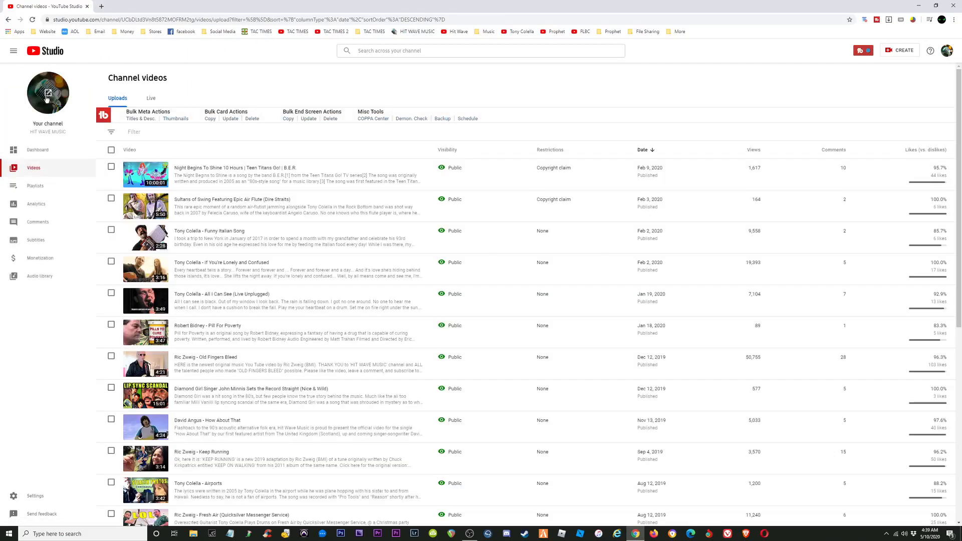
left_click(945, 53)
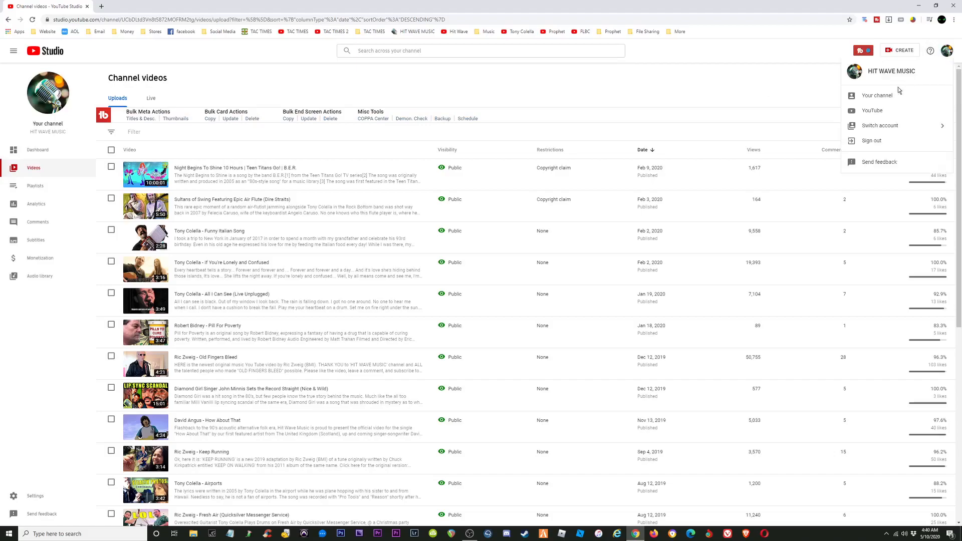
left_click(872, 96)
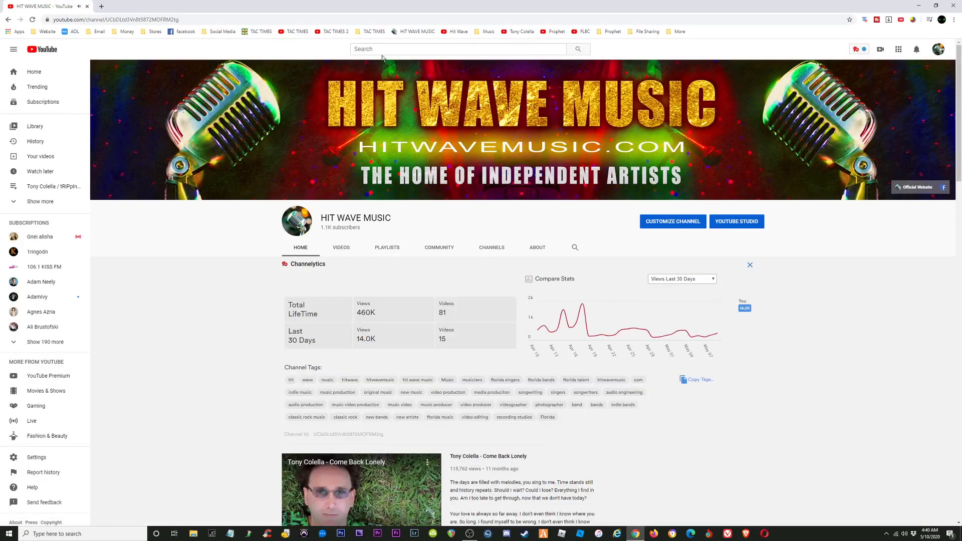
scroll(647, 275, "down", 7)
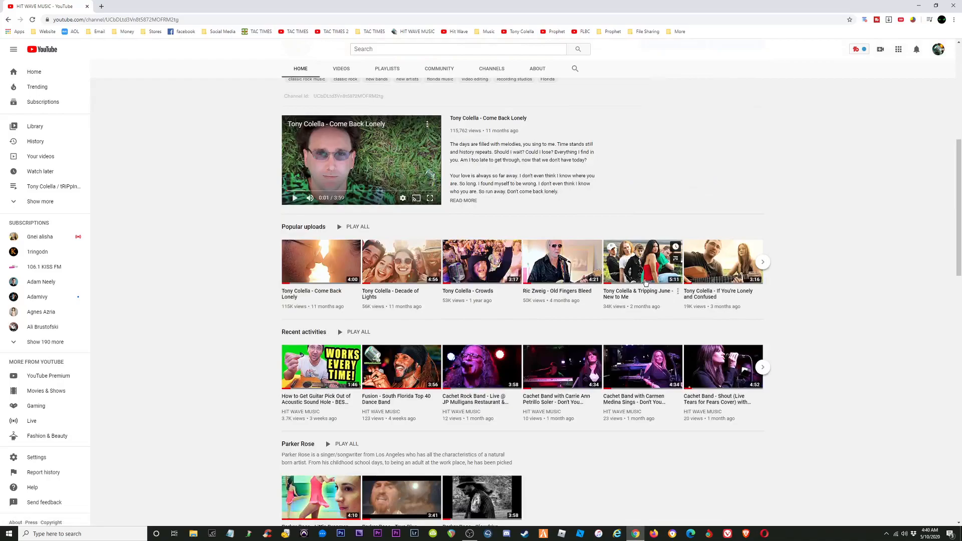
scroll(645, 283, "down", 7)
scroll(636, 278, "up", 14)
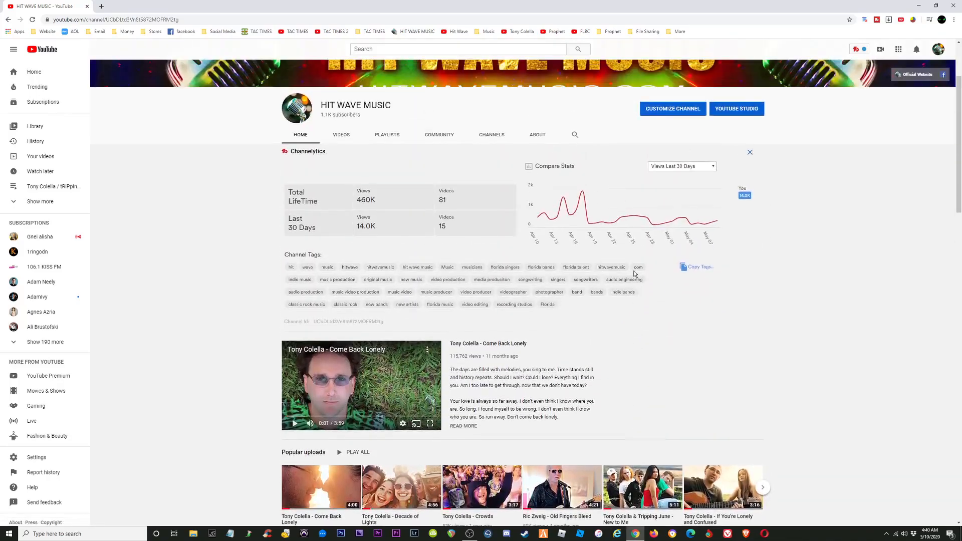
scroll(635, 274, "up", 3)
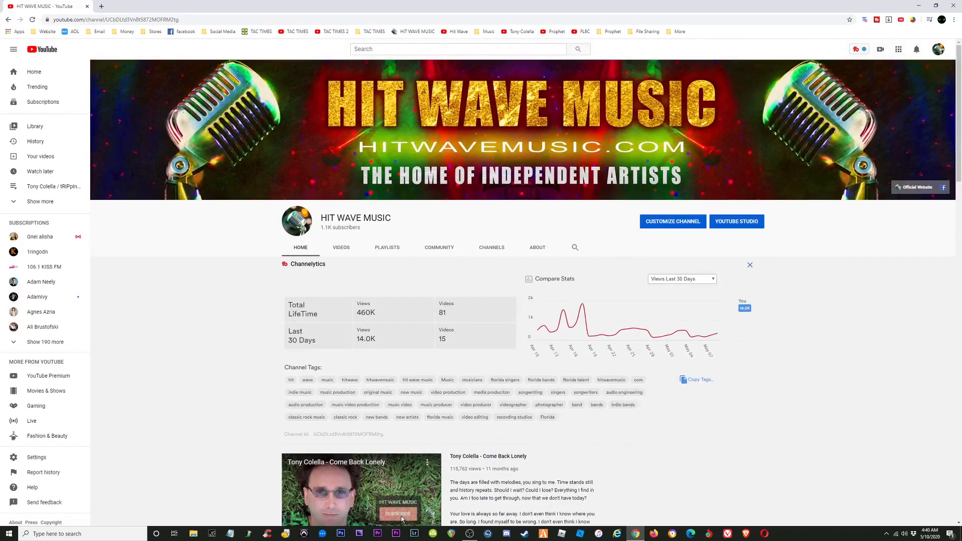
left_click(470, 534)
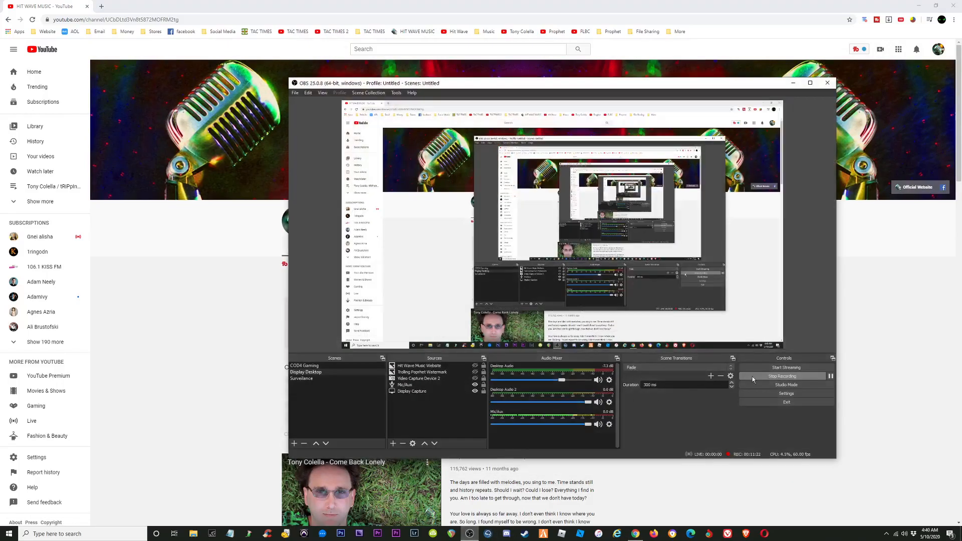